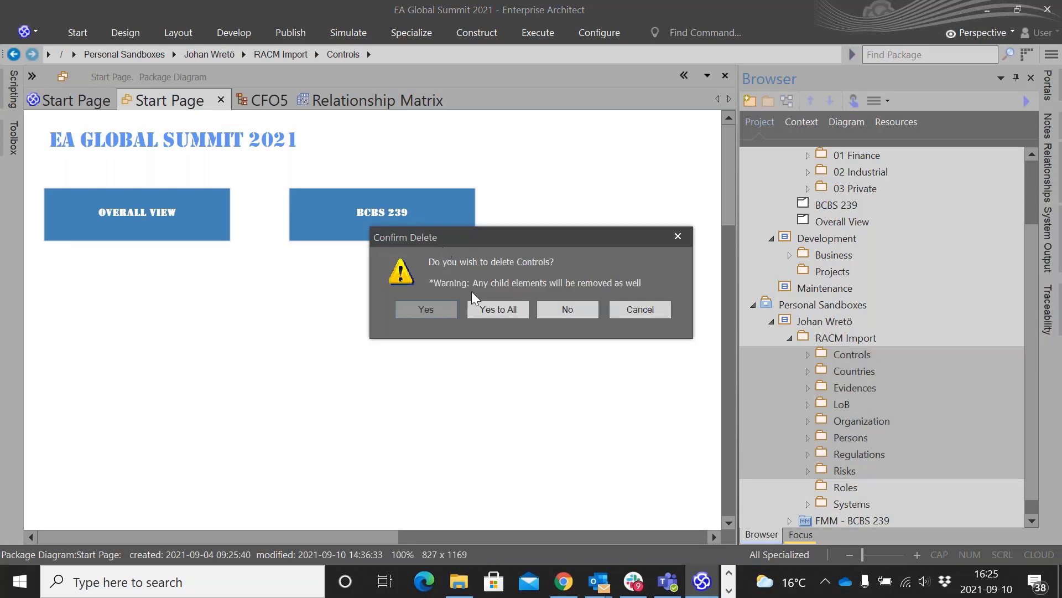
Delete all the selected packages under RACM Import and collapse the Common Quality Assured Assets and Development branches
left_click(484, 308)
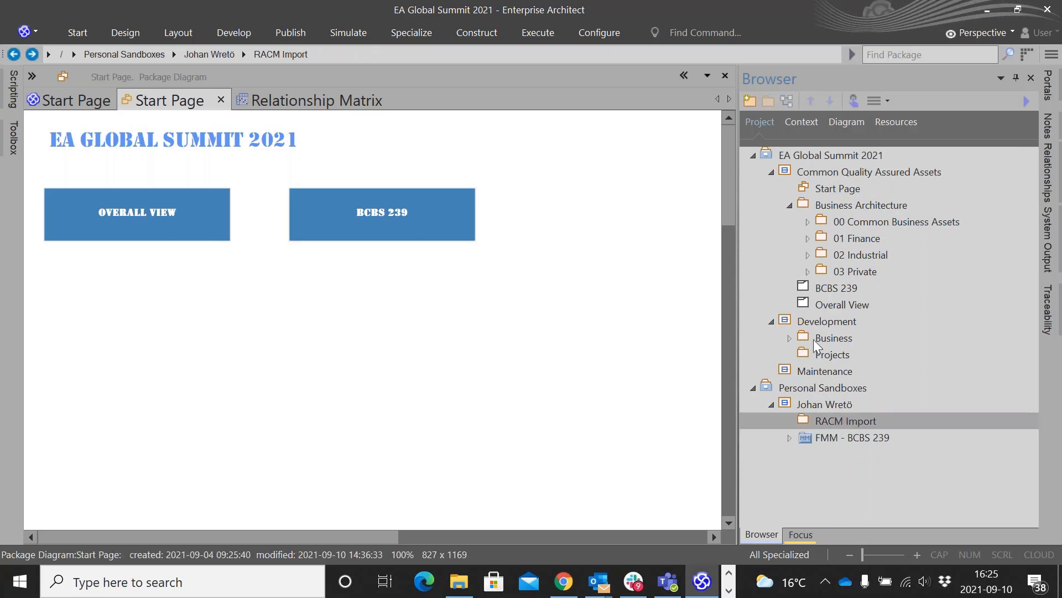
left_click(786, 201)
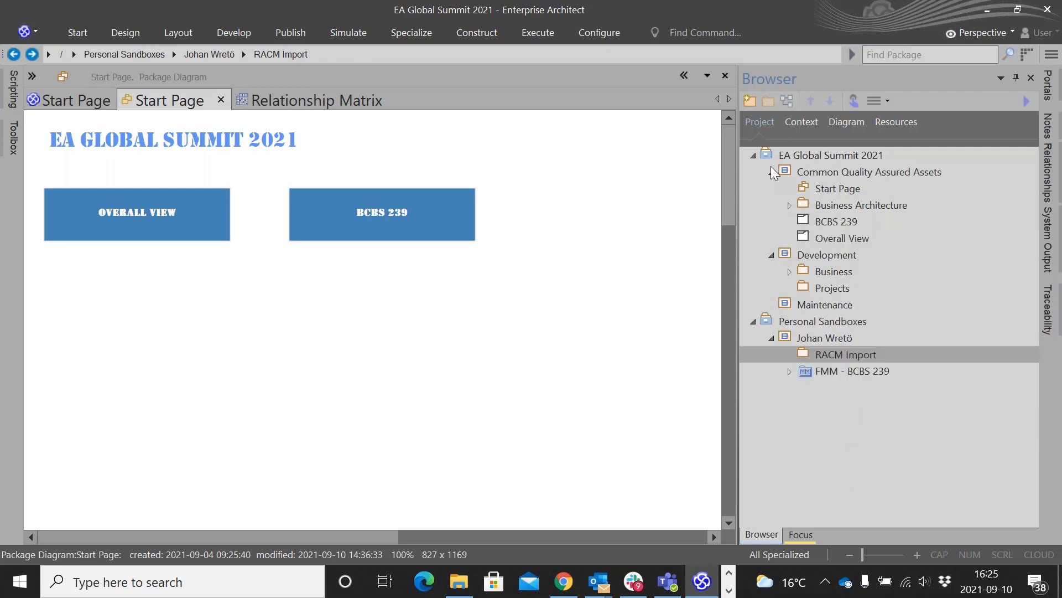
left_click(772, 171)
left_click(771, 188)
left_click(841, 156)
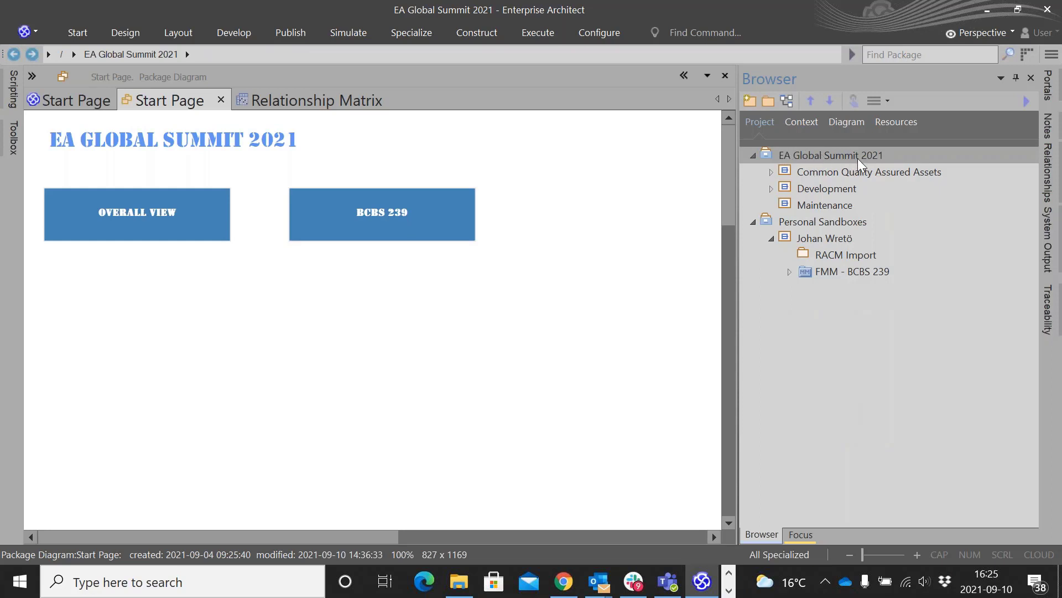
Expand Common Quality Assured Assets through Business Architecture down to the packages inside 00 Common Business Assets
left_click(846, 172)
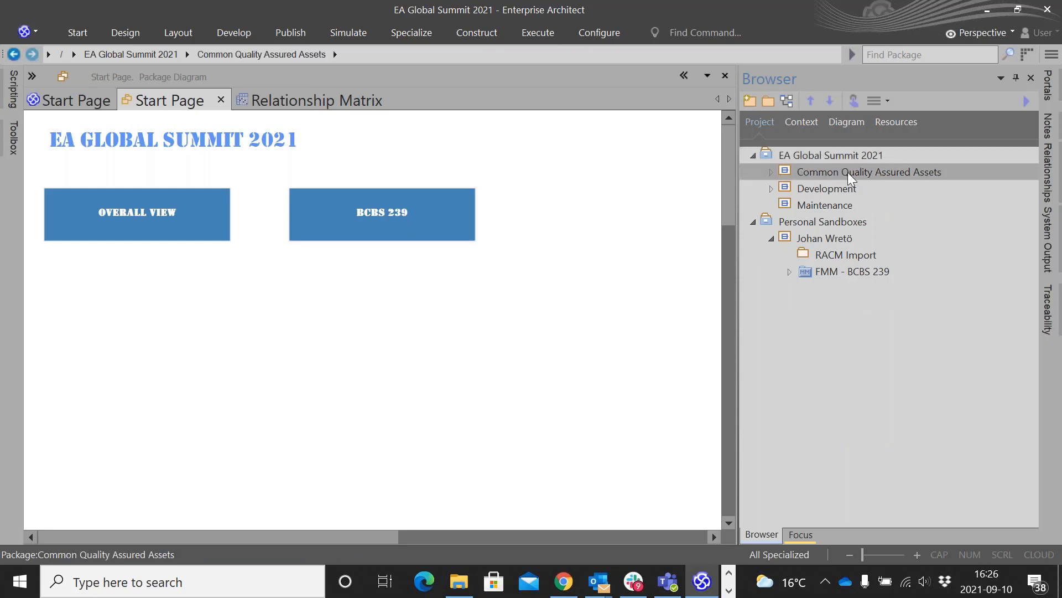
left_click(771, 172)
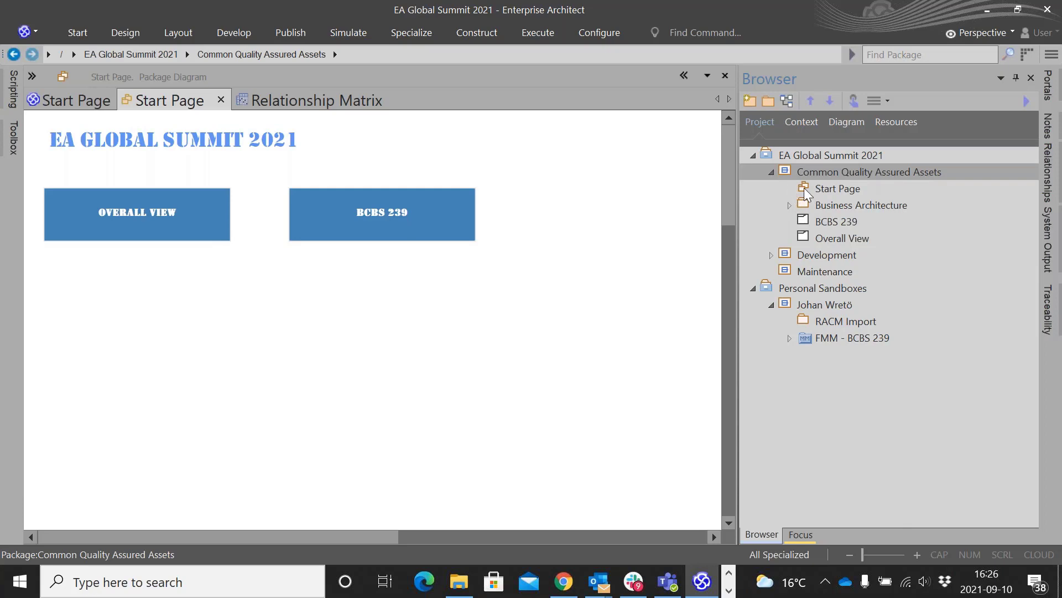
left_click(788, 206)
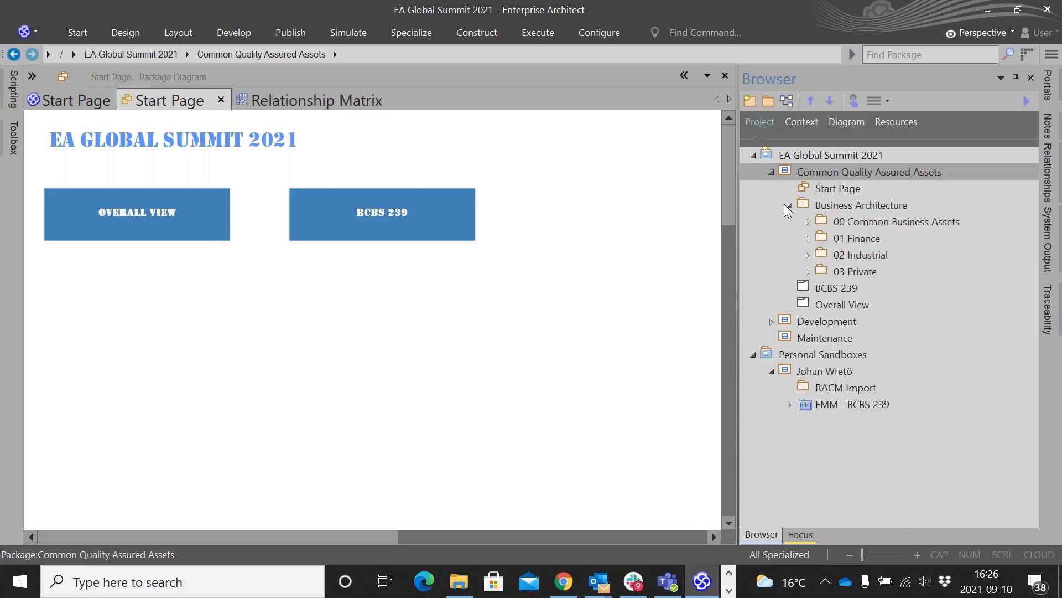
left_click(808, 221)
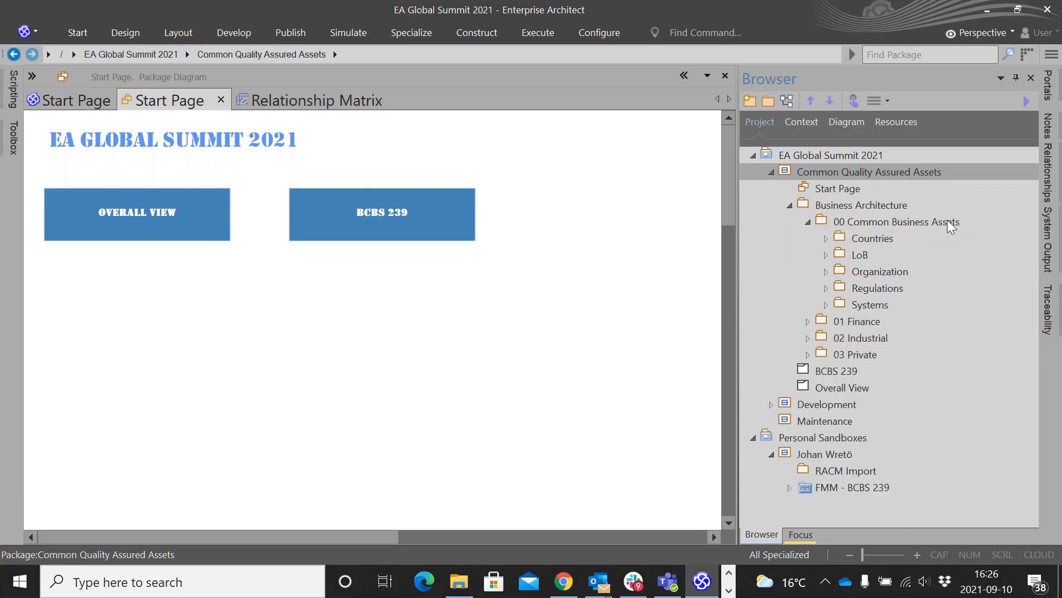
Examine the contents of the Countries, LoB, Organization, Regulations and Systems packages under 00 Common Business Assets
left_click(826, 238)
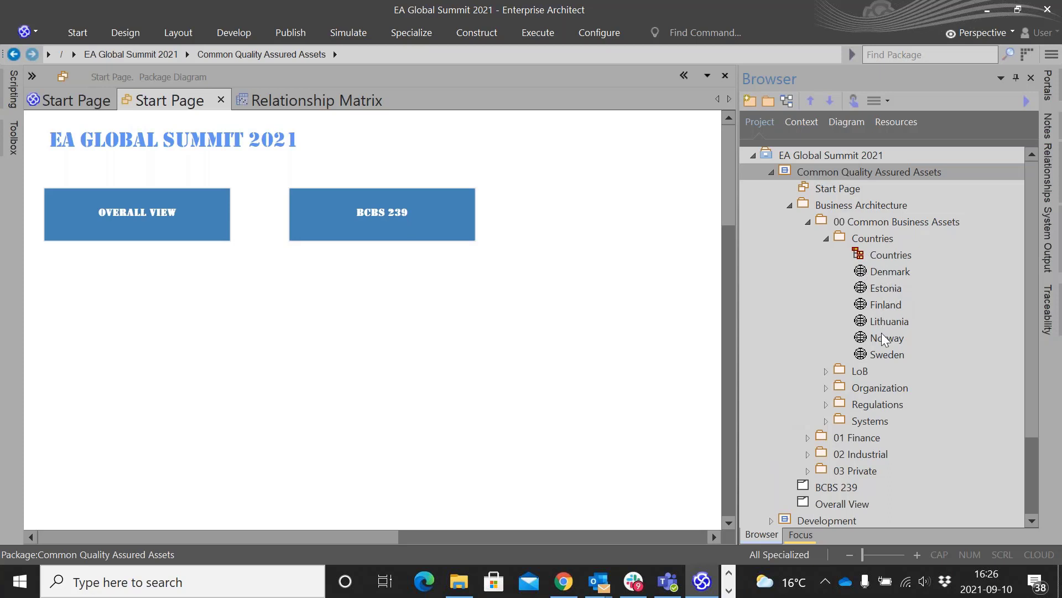
left_click(826, 238)
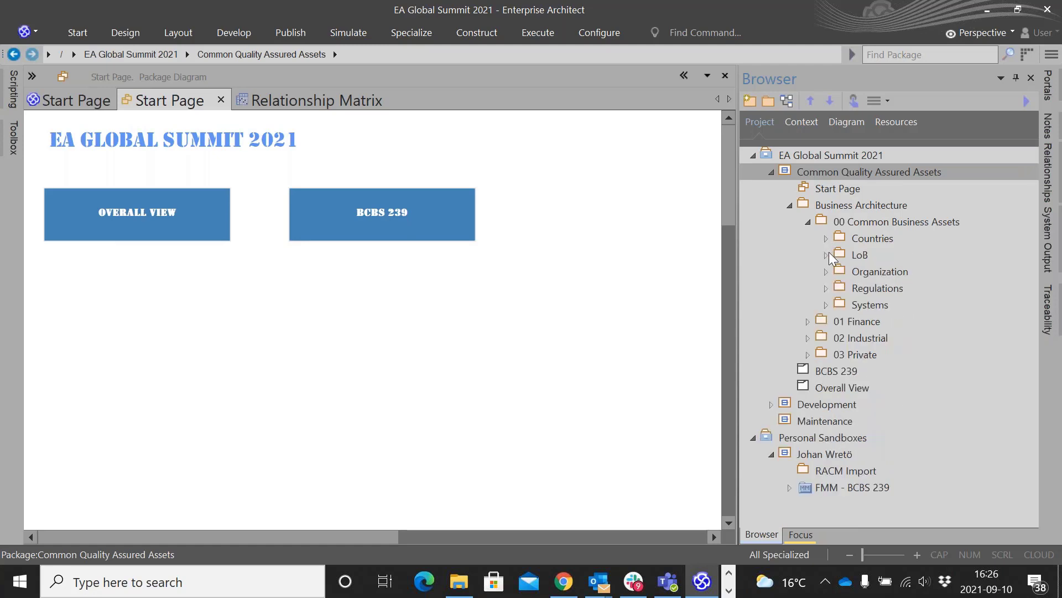
left_click(826, 255)
left_click(825, 254)
left_click(826, 271)
left_click(825, 271)
left_click(826, 288)
left_click(827, 288)
left_click(827, 303)
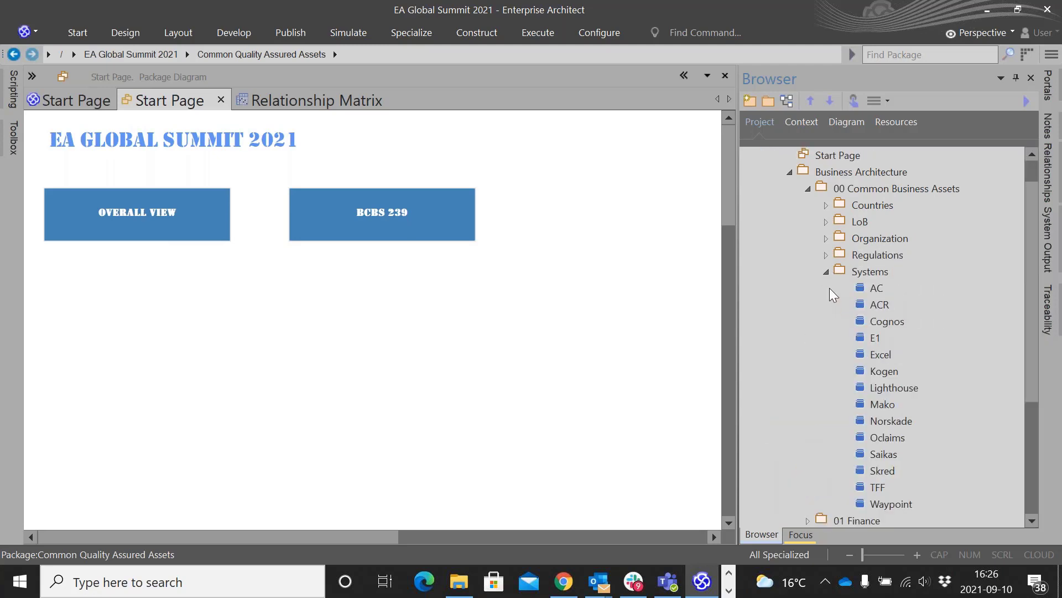
left_click(828, 278)
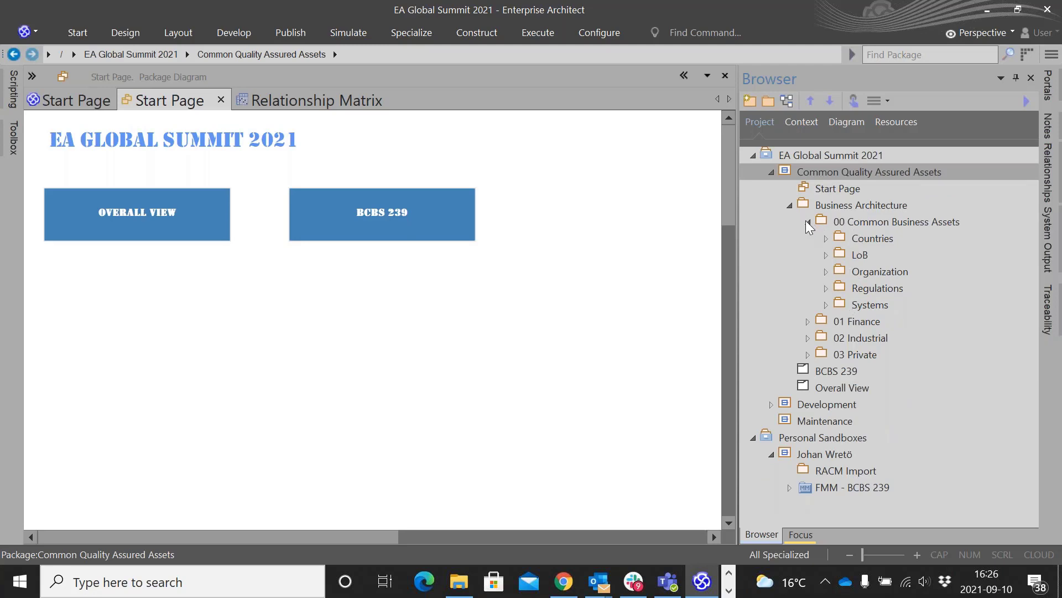
Examine the 01 Finance package and its Common Finance subpackage alongside 00 Common Business Assets
left_click(808, 321)
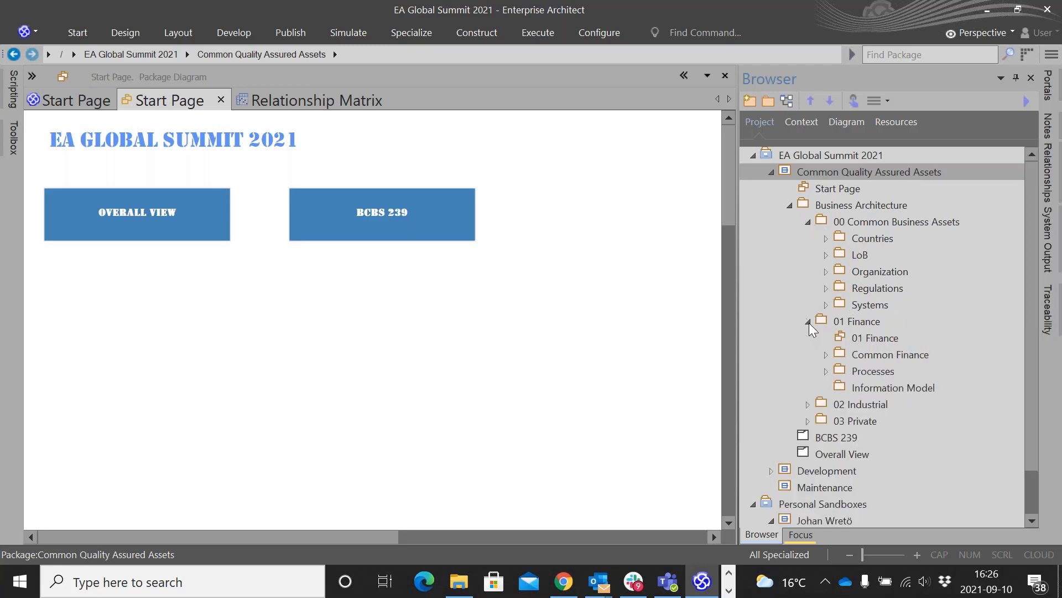
left_click(874, 221)
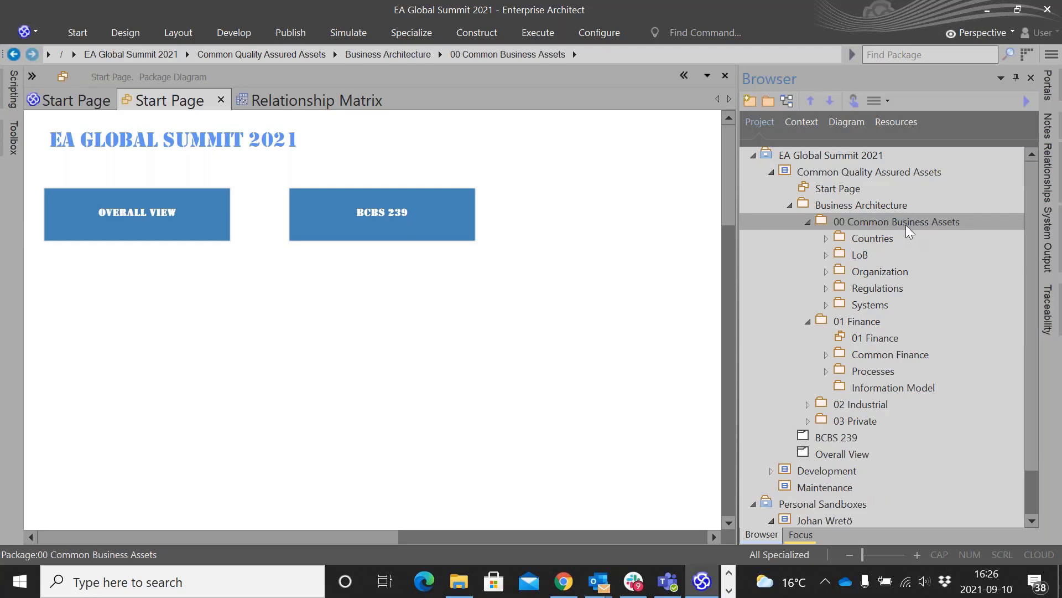
left_click(872, 353)
left_click(826, 354)
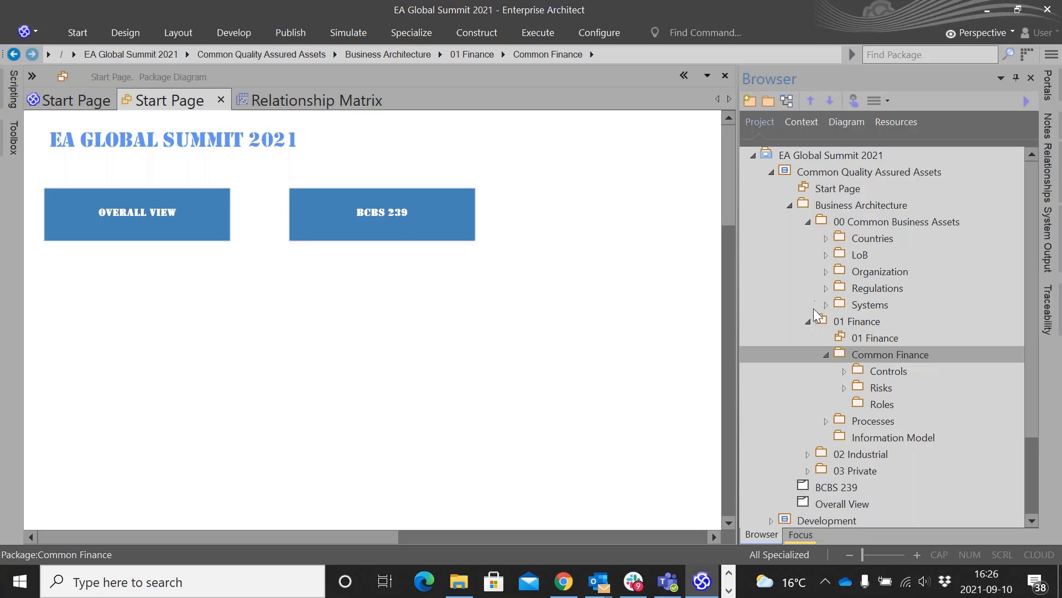
left_click(827, 355)
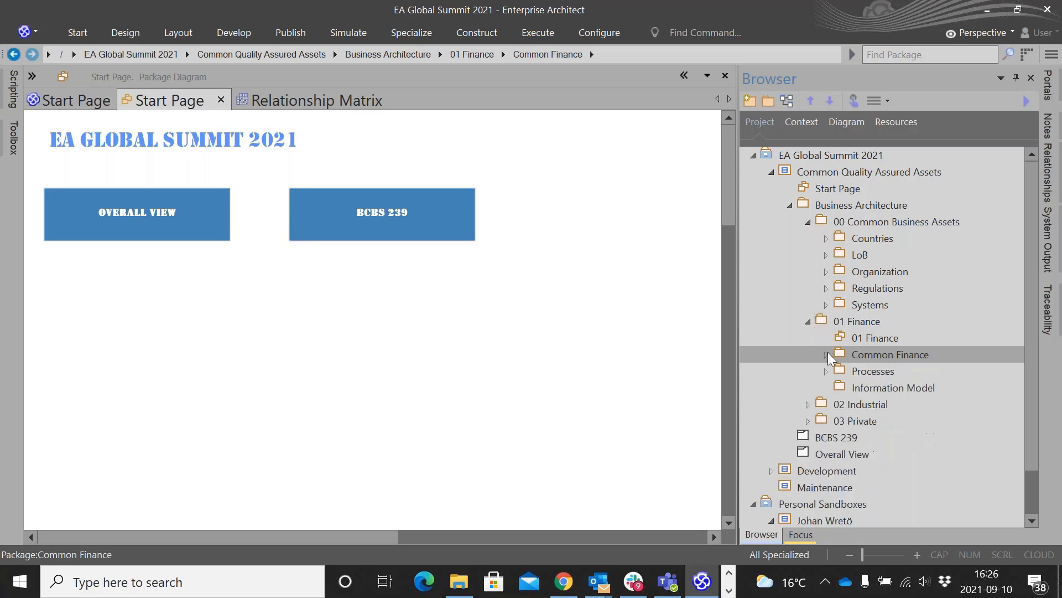
left_click(810, 321)
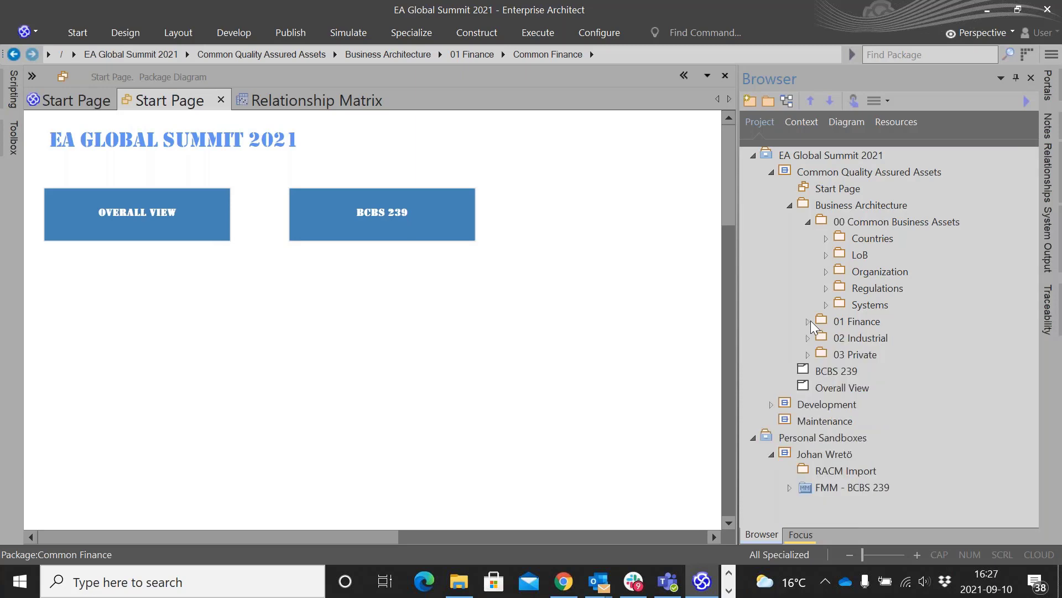
Collapse the Common Quality Assured Assets branch and select the empty RACM Import package in the personal sandbox
left_click(808, 221)
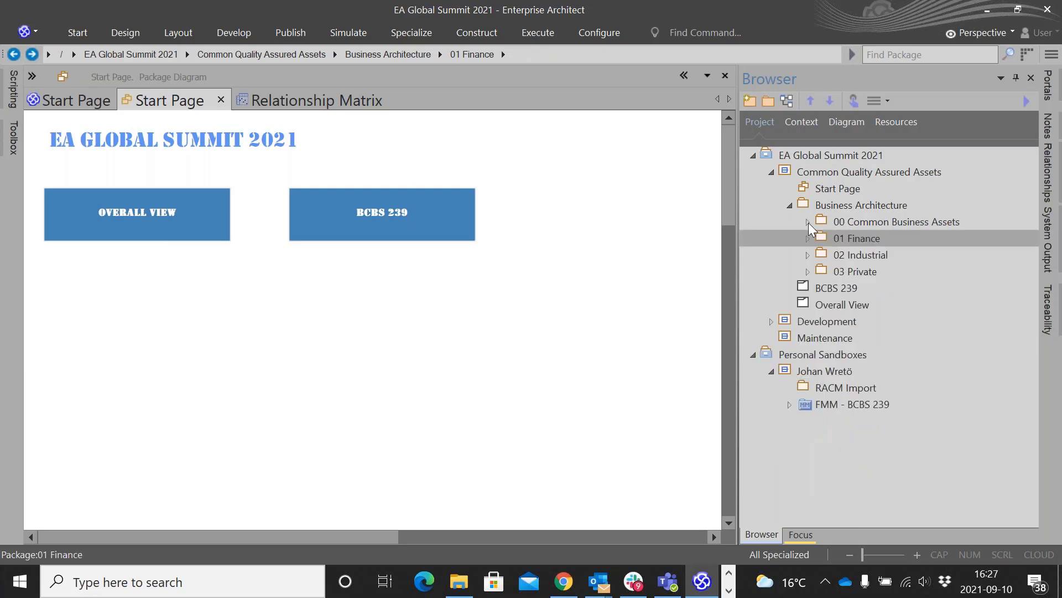
left_click(789, 205)
left_click(773, 170)
left_click(808, 258)
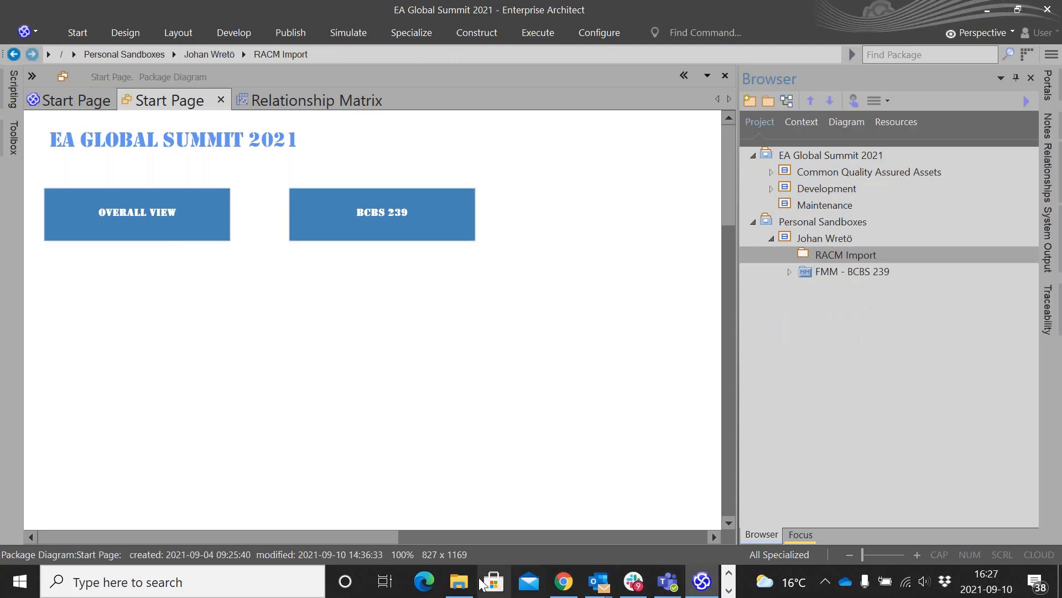
Switch to the RACM workbook in Excel and review the CFO1 control row from its process to its base system, then return to Enterprise Architect
left_click(729, 588)
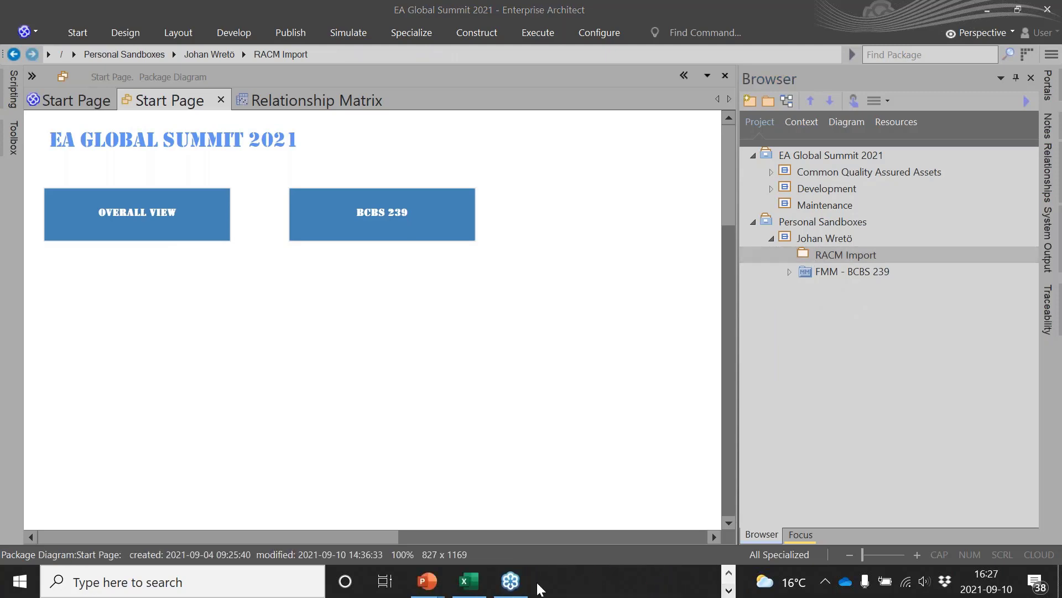
left_click(469, 581)
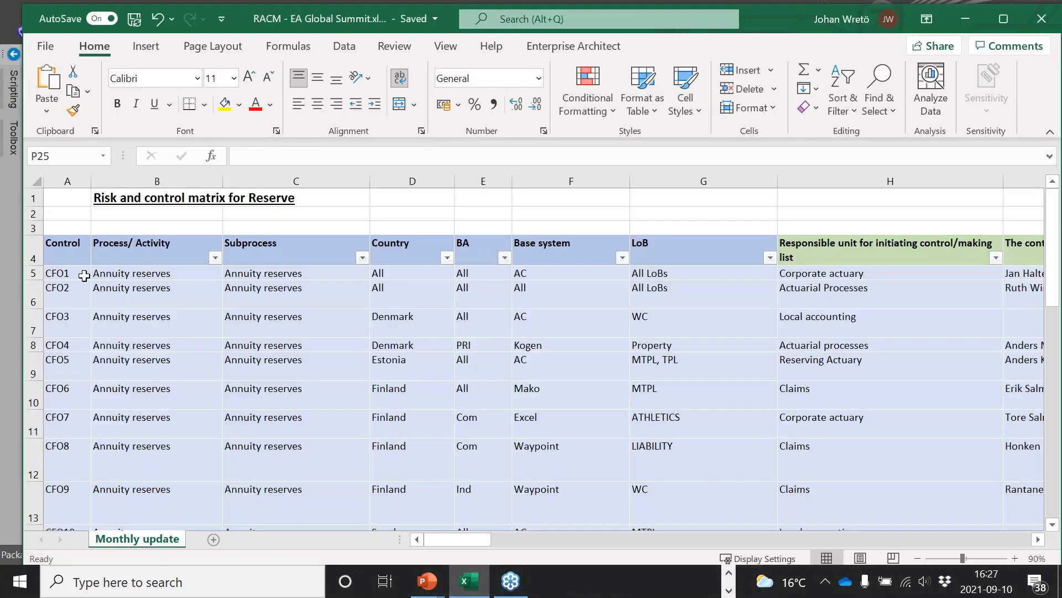
left_click(68, 273)
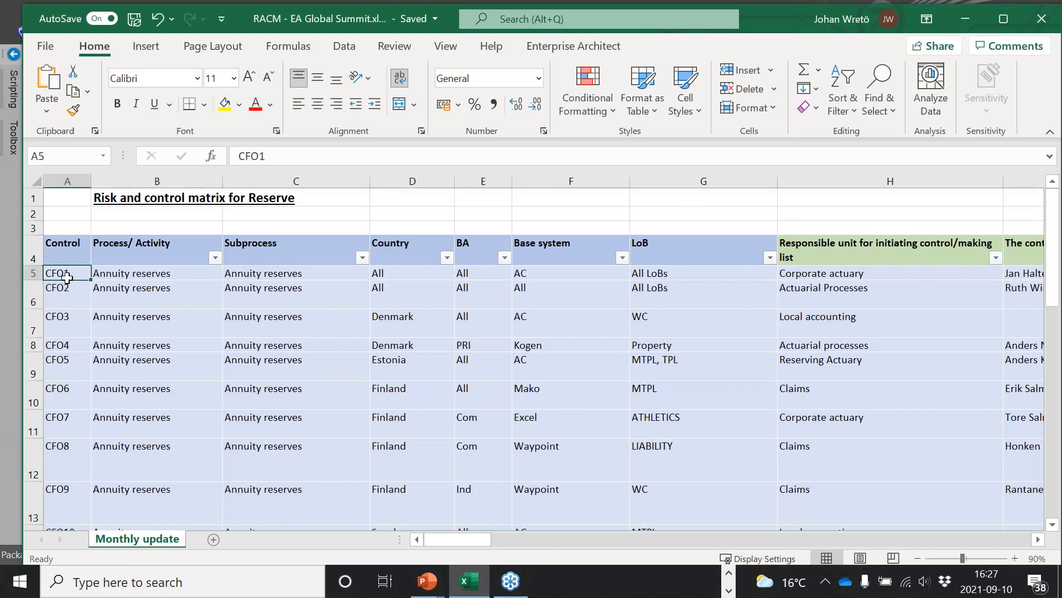
left_click_drag(67, 275, 66, 294)
left_click(61, 273)
left_click_drag(122, 274, 323, 275)
left_click_drag(387, 274, 611, 273)
left_click_drag(444, 542, 416, 539)
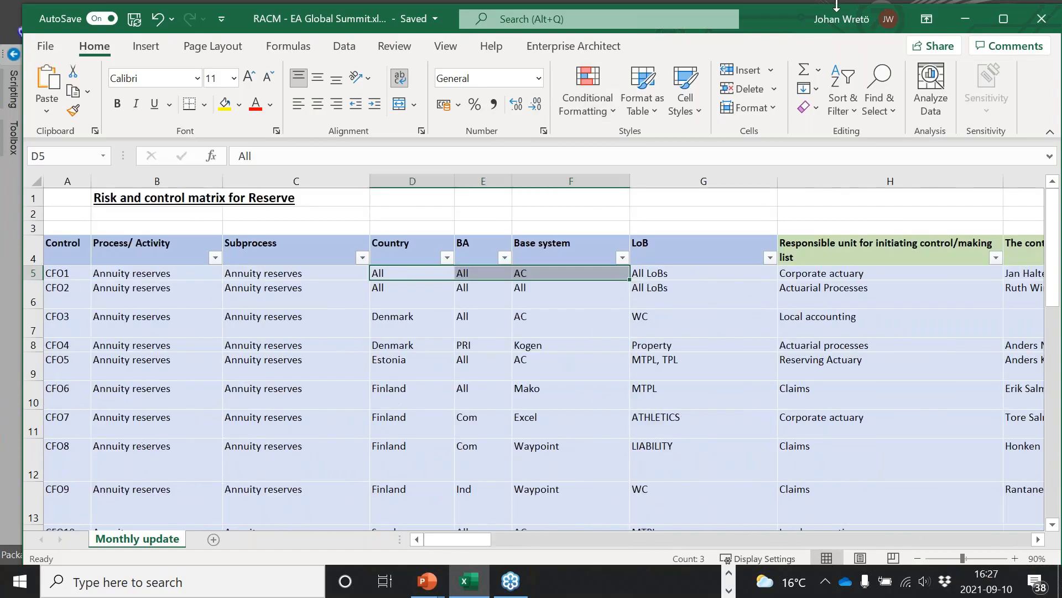
left_click(961, 16)
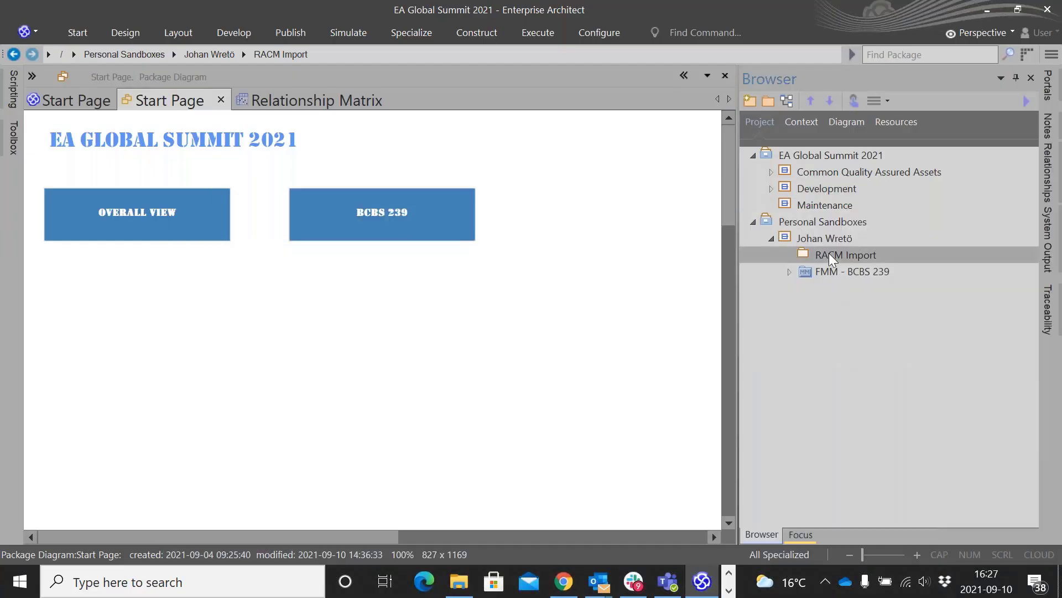
Run the RACM Import script on the RACM Import package and widen the project browser
right_click(831, 258)
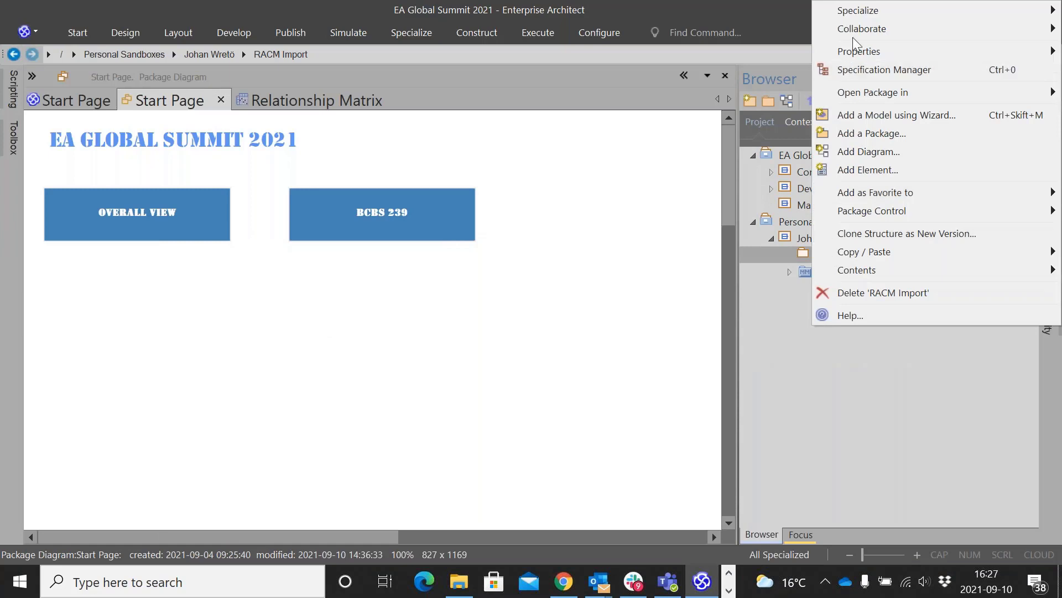
mouse_move(868, 10)
mouse_move(777, 17)
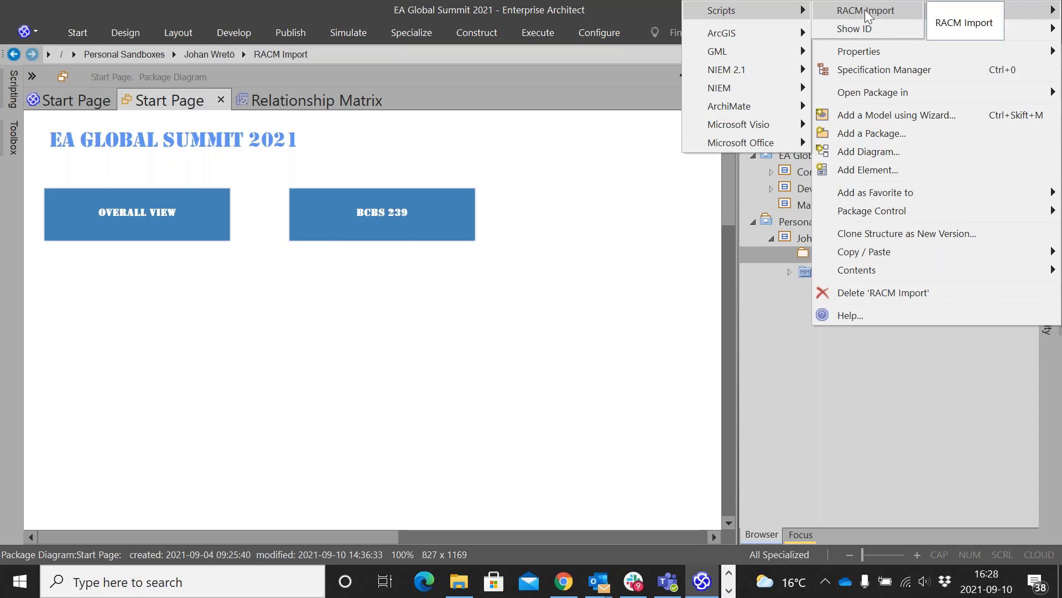
left_click(858, 12)
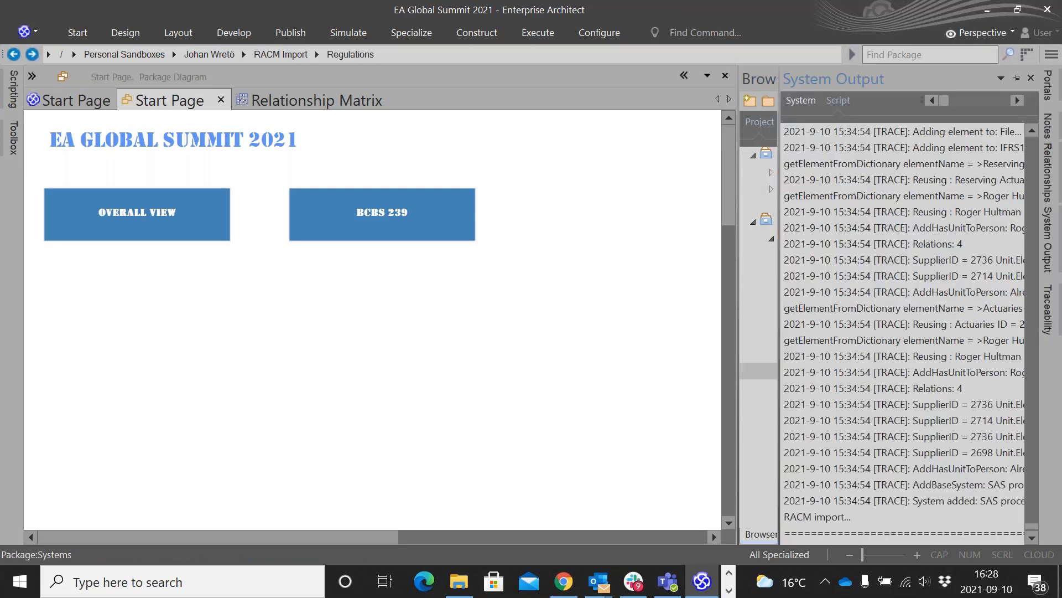
left_click_drag(738, 302, 579, 302)
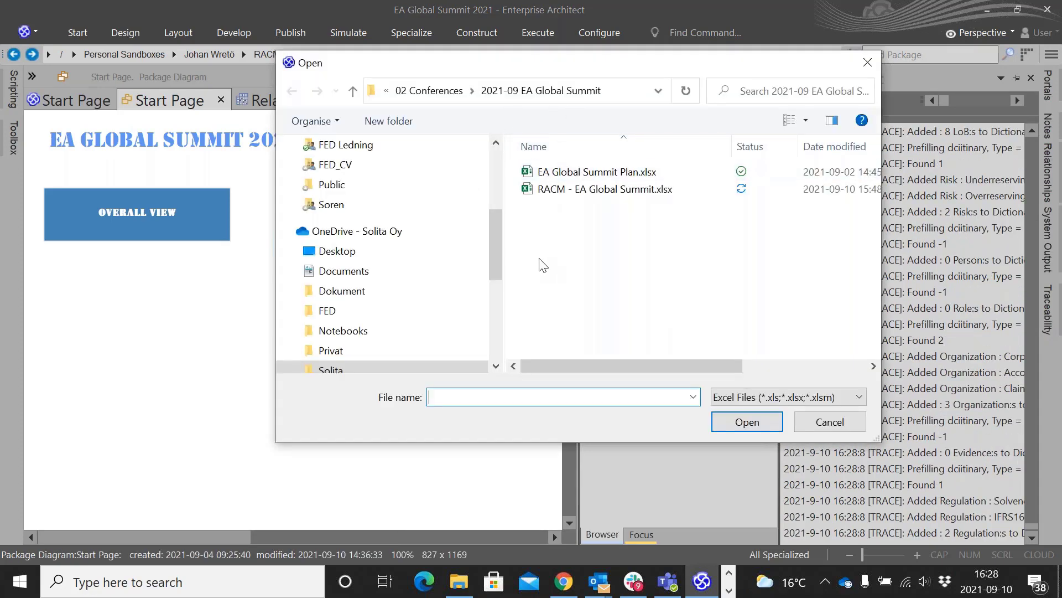
Load RACM - EA Global Summit.xlsx as the script's import file, closing the workbook in Excel to release it
left_click(562, 193)
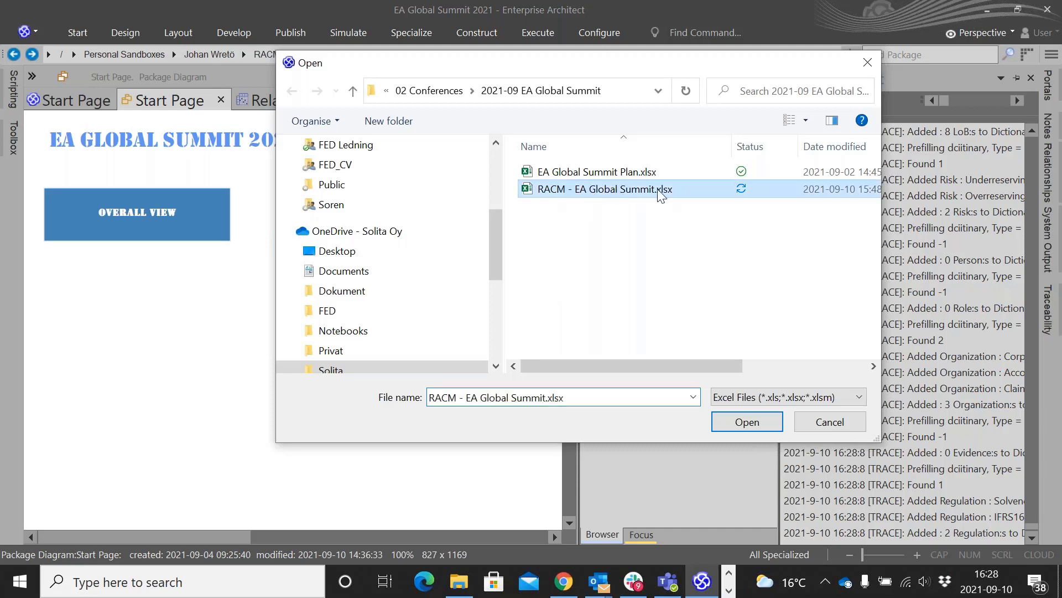
left_click(752, 422)
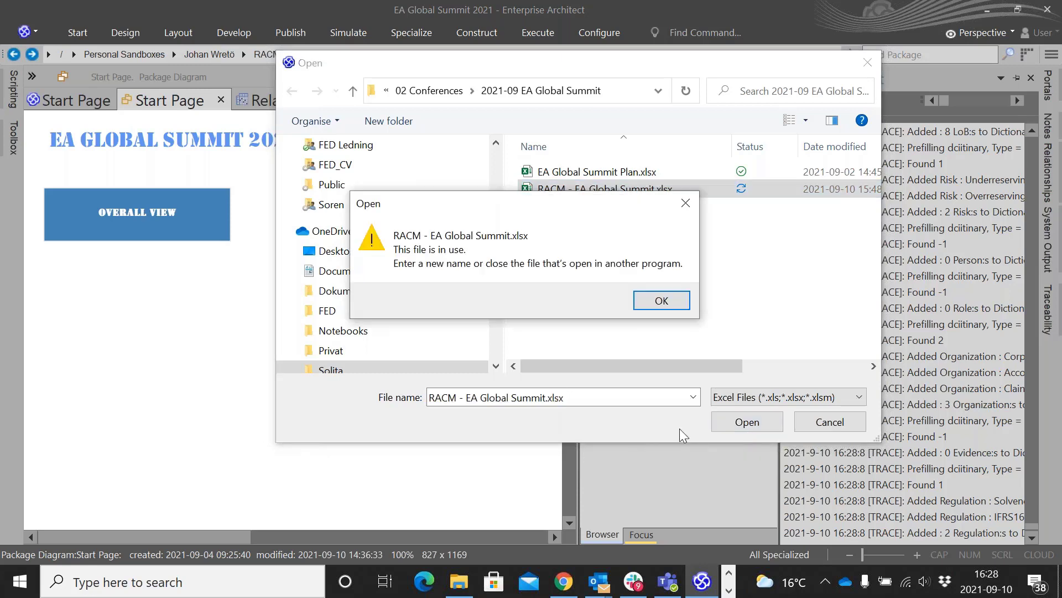
left_click(728, 590)
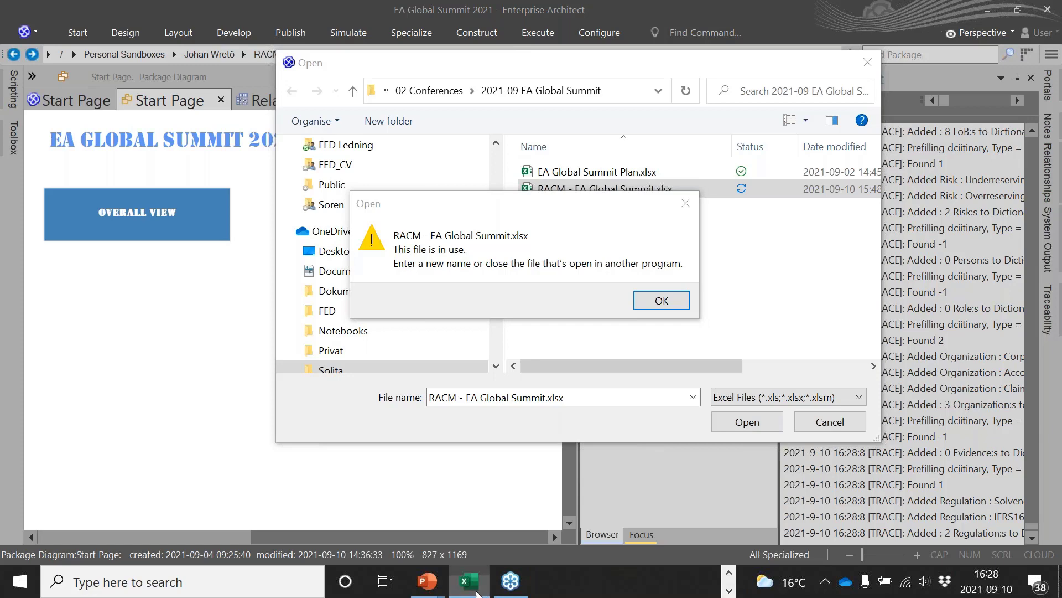
left_click(476, 591)
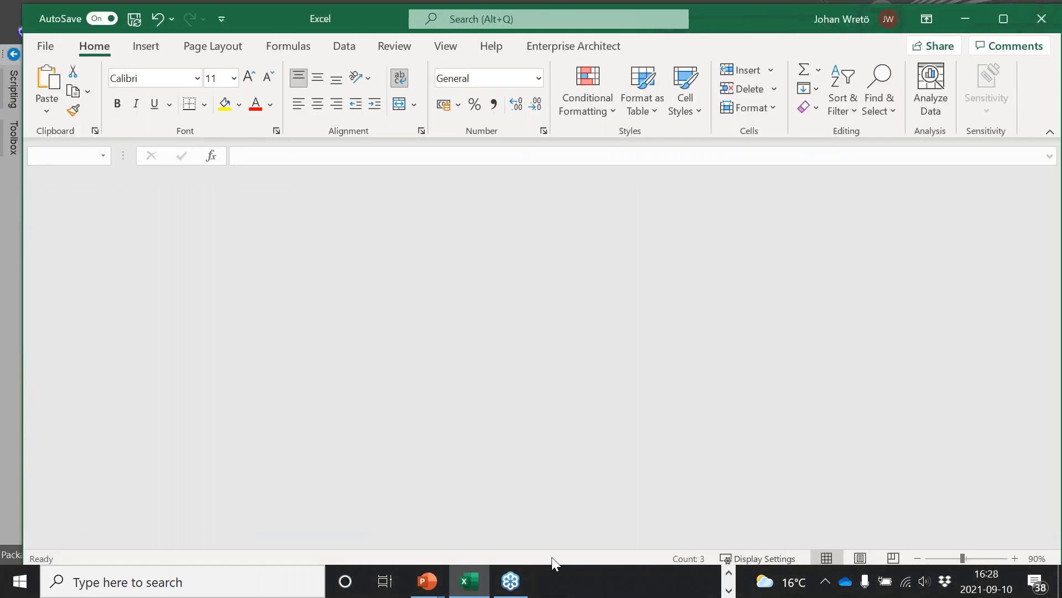
key("alt+F4")
left_click(671, 301)
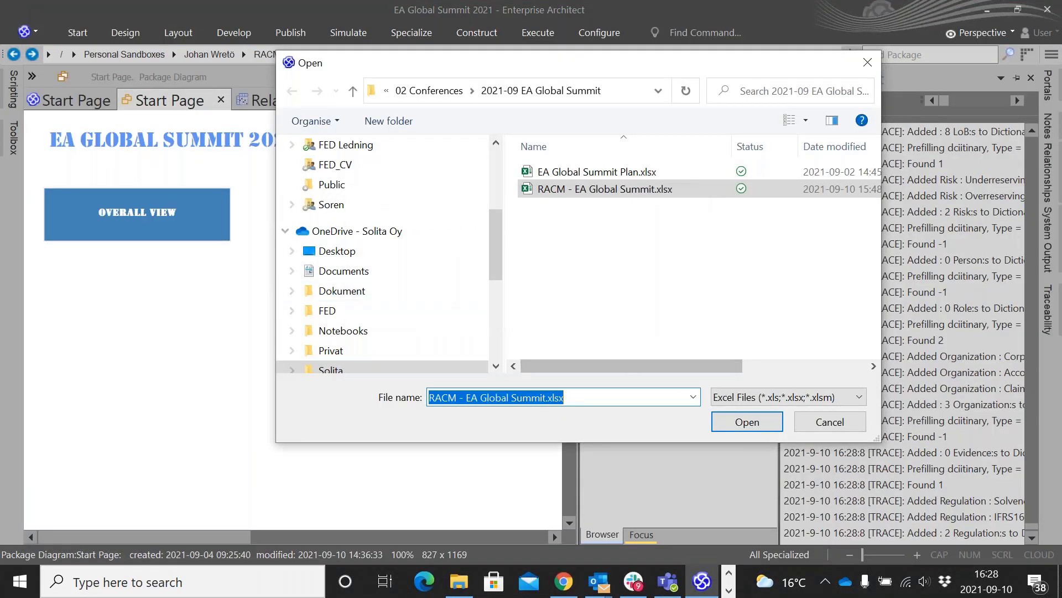
left_click(740, 423)
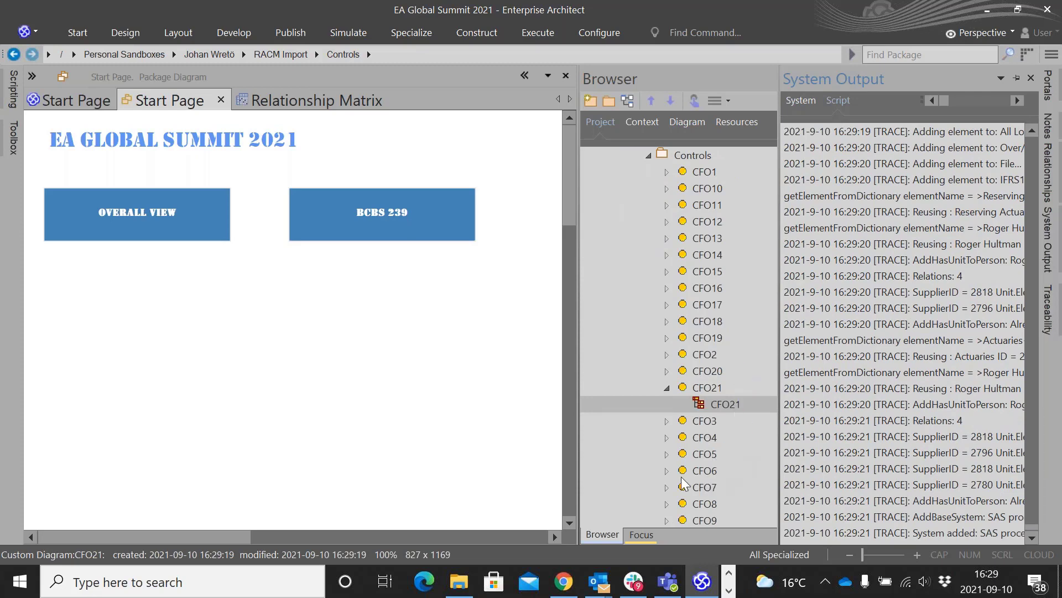
Open the imported CFO5 risk and control diagram and collapse the Controls package
double_click(698, 470)
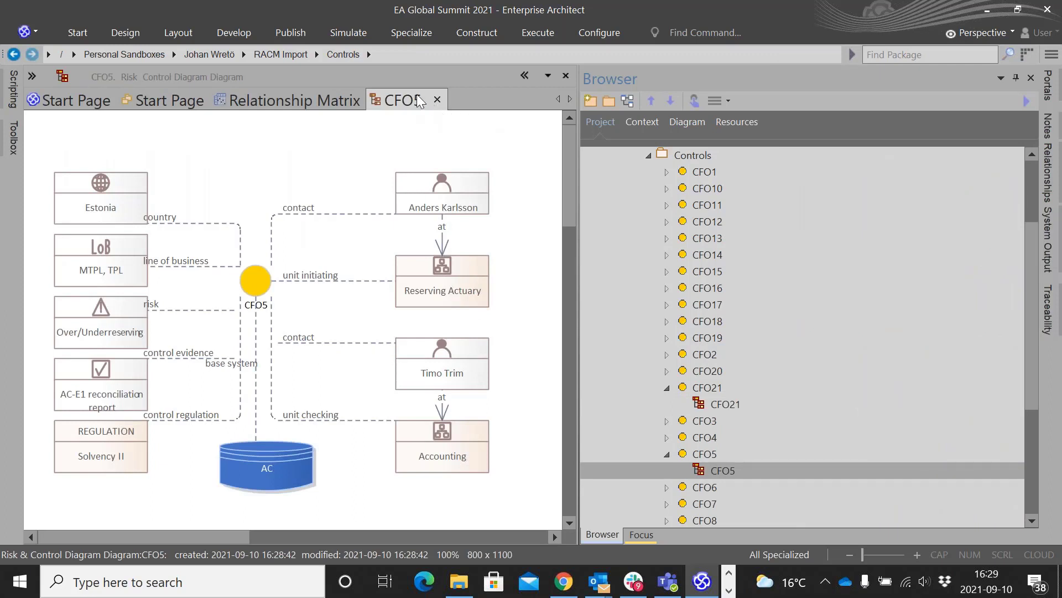
left_click(648, 155)
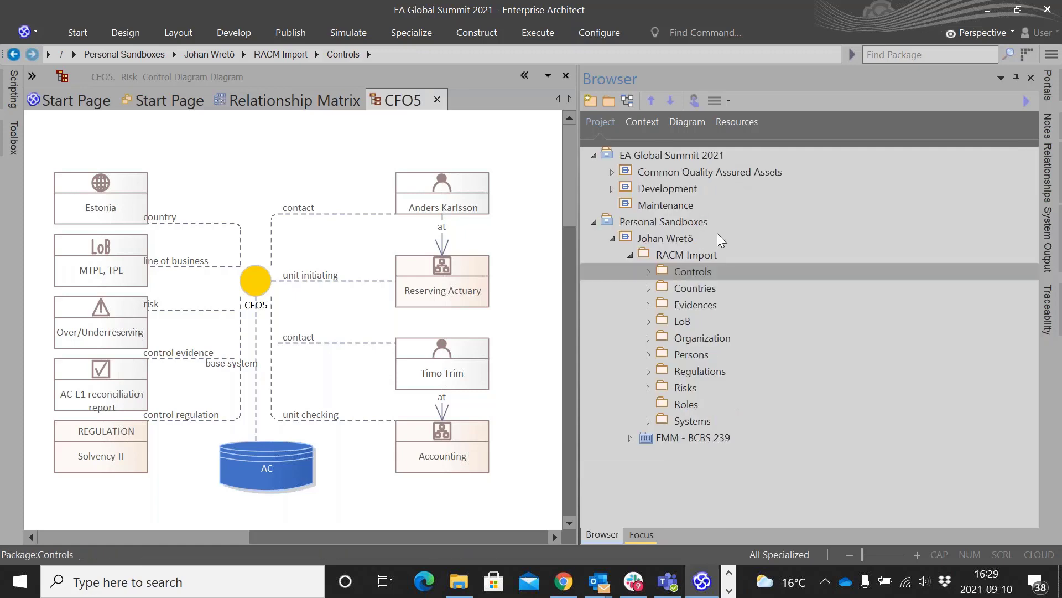
Examine the contents of the imported Countries and Evidences packages in the project browser
left_click(649, 289)
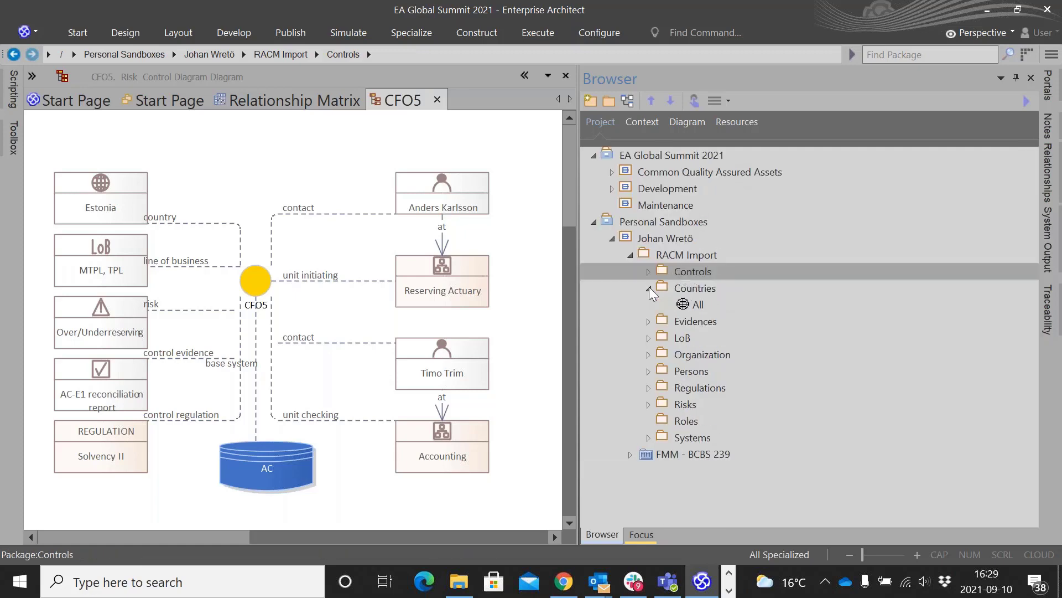
left_click(696, 303)
left_click(648, 324)
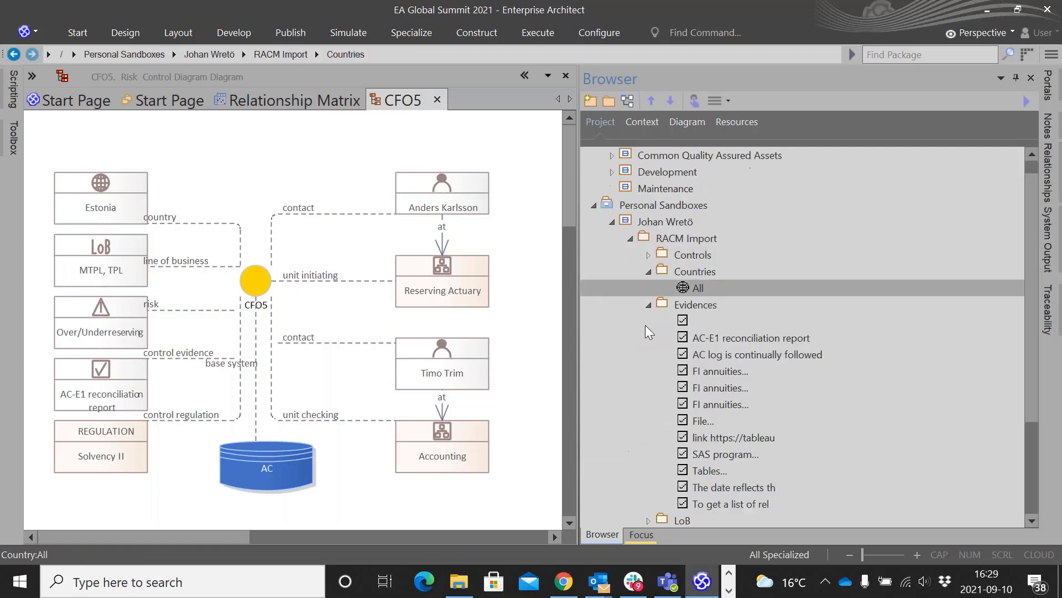
left_click(649, 305)
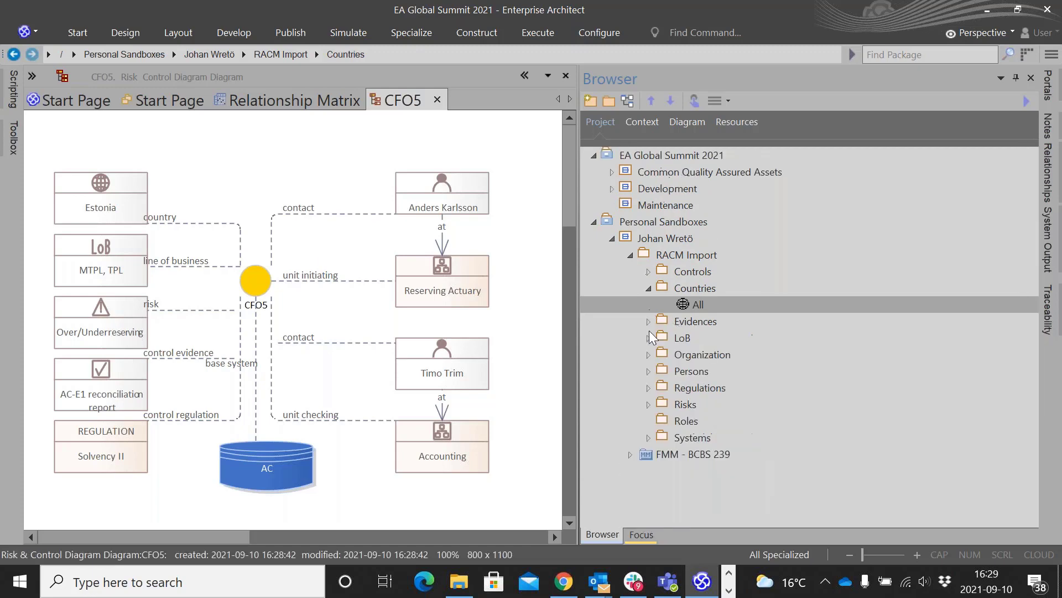
left_click(647, 321)
left_click(647, 306)
Check the imported LoB, Organization and Persons packages, collapse them again and select the Controls package
left_click(650, 336)
left_click(649, 338)
left_click(649, 357)
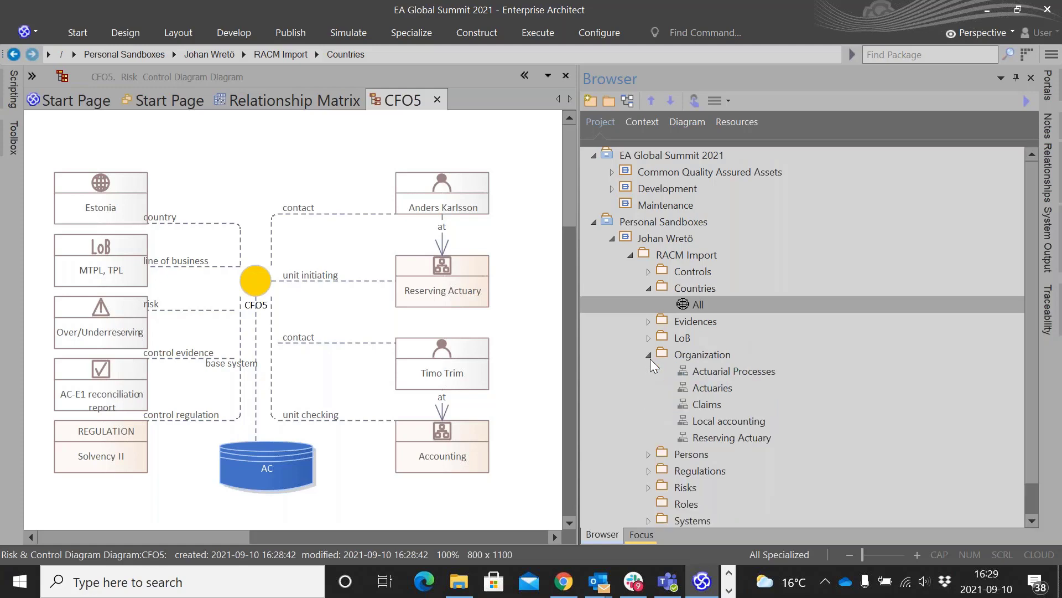
left_click(650, 357)
left_click(649, 371)
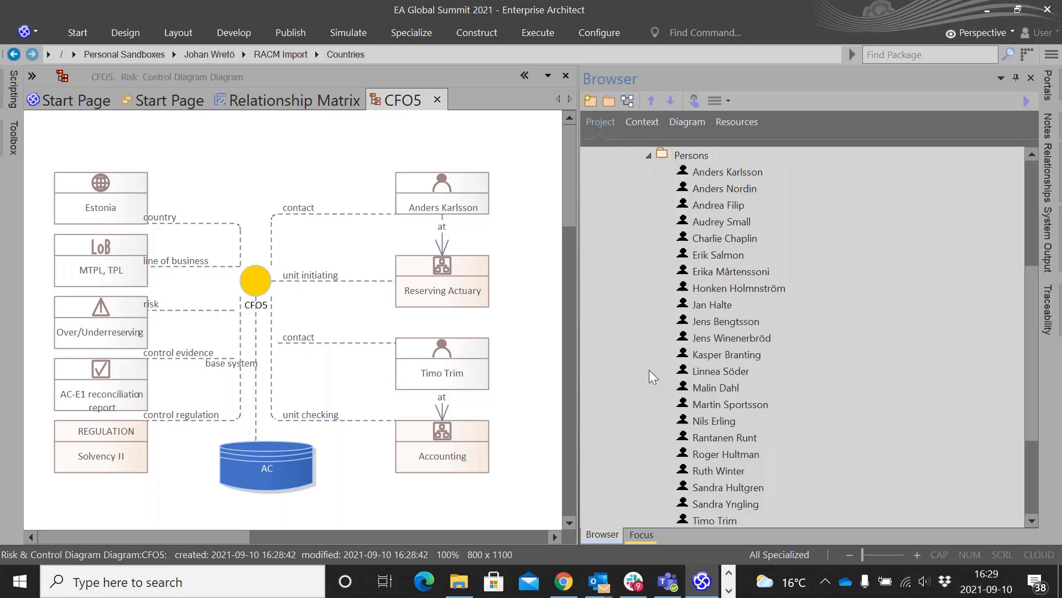
left_click(647, 156)
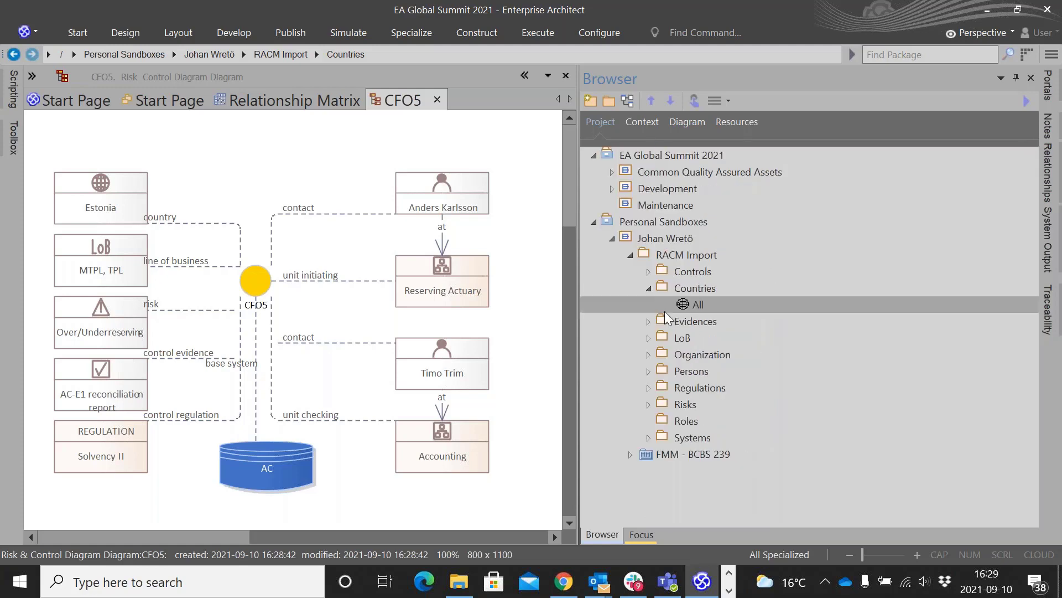
left_click(680, 271)
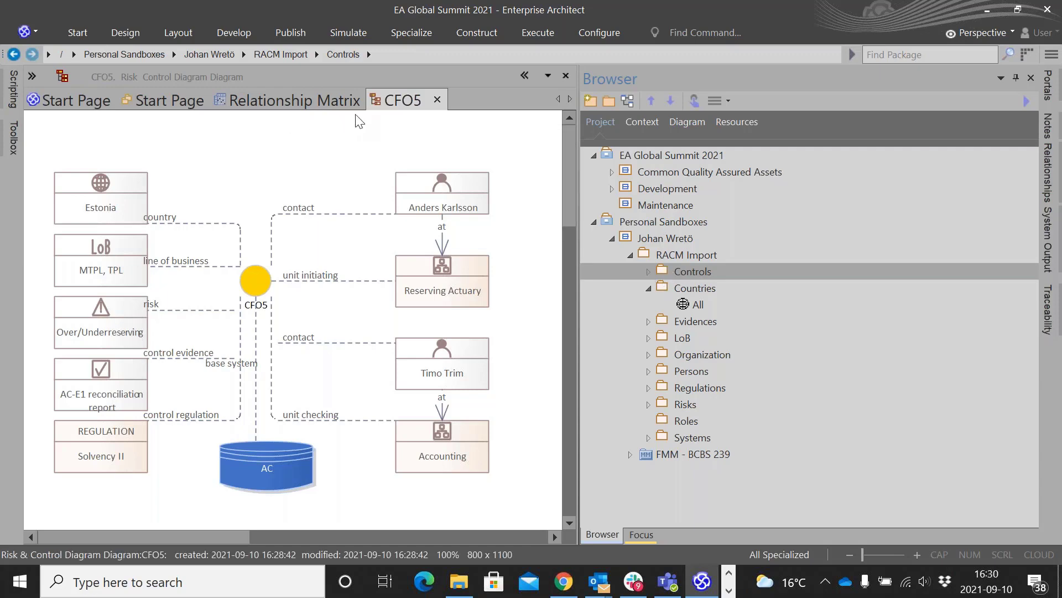
Auto-hide the project browser and show the Process to Controls relationship matrix from its first source process
left_click(1016, 78)
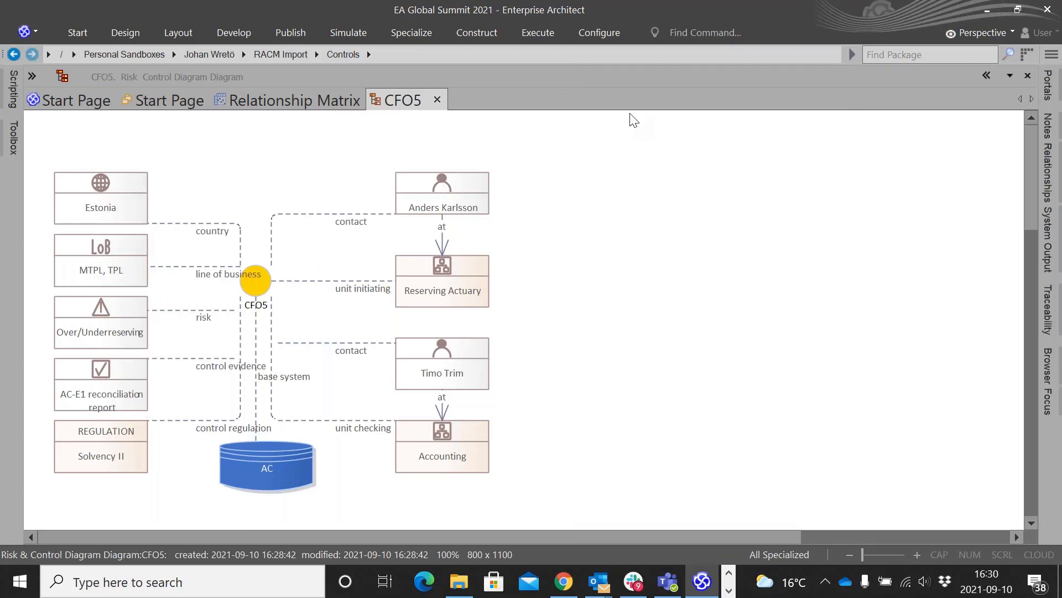
left_click(288, 103)
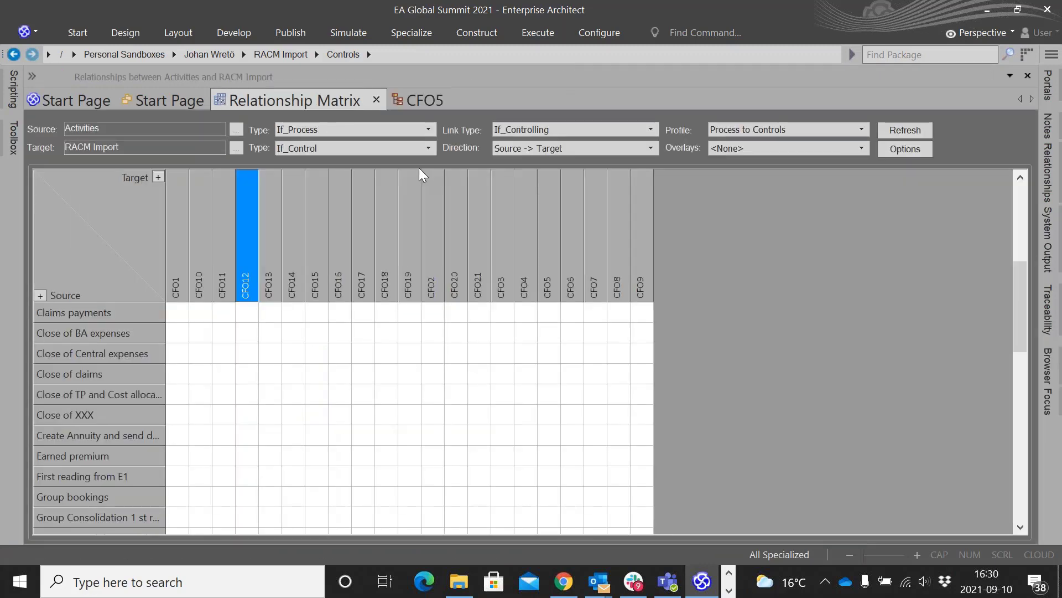
scroll(90, 396, "up", 5)
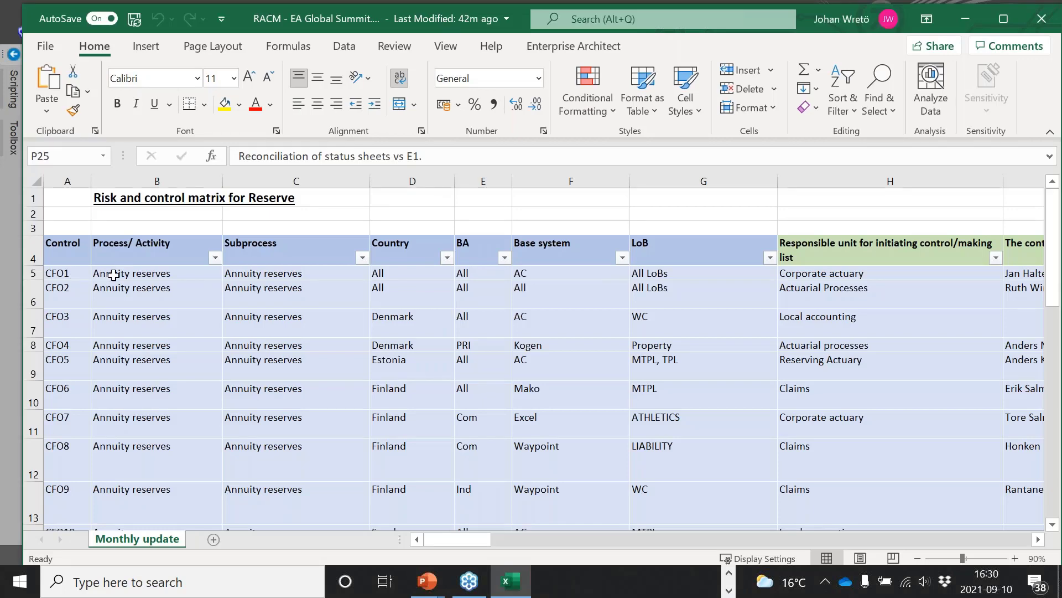
Review the Annuity reserves rows CFO1 to CFO11 in the RACM workbook in Excel and return to Enterprise Architect
left_click_drag(62, 273, 311, 425)
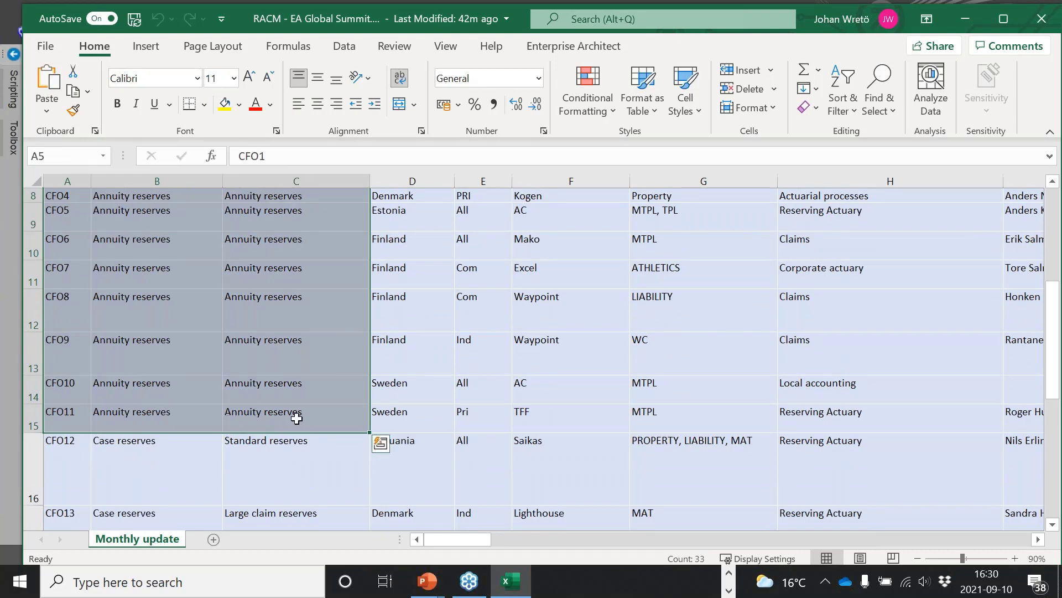
left_click(970, 11)
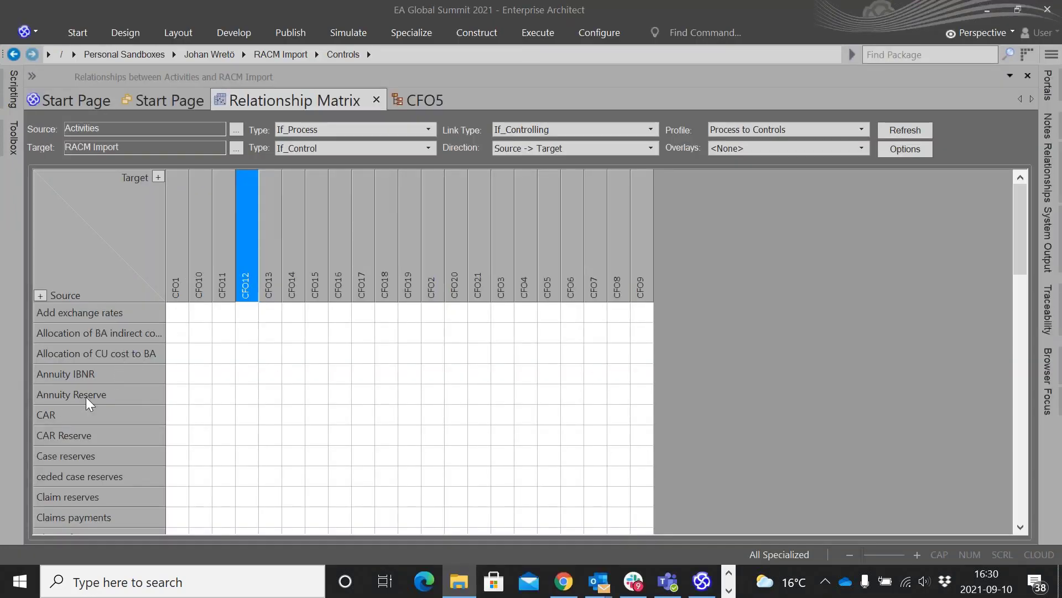
Create If_Controlling relationships from the Annuity Reserve process to controls CFO1, CFO10 and CFO11 in the matrix
left_click(174, 394)
right_click(174, 394)
mouse_move(237, 408)
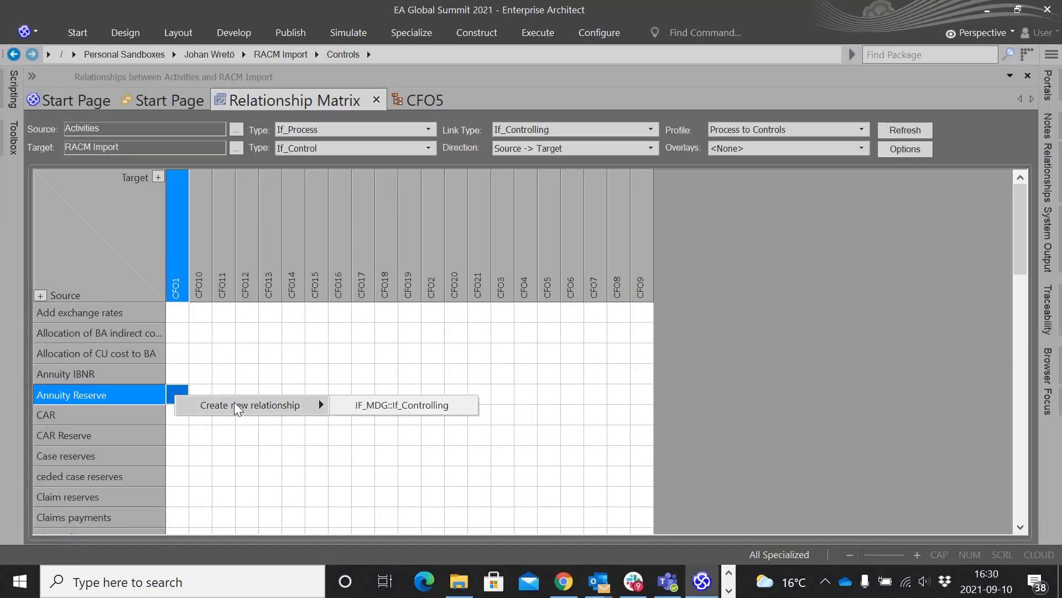
left_click(363, 409)
left_click(200, 397)
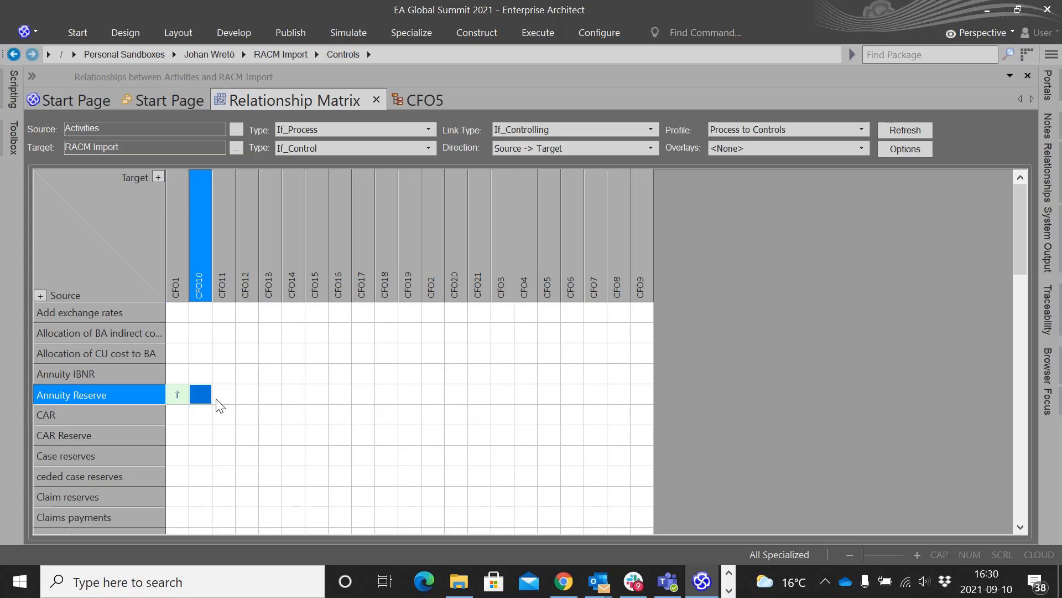
right_click(226, 396)
mouse_move(329, 410)
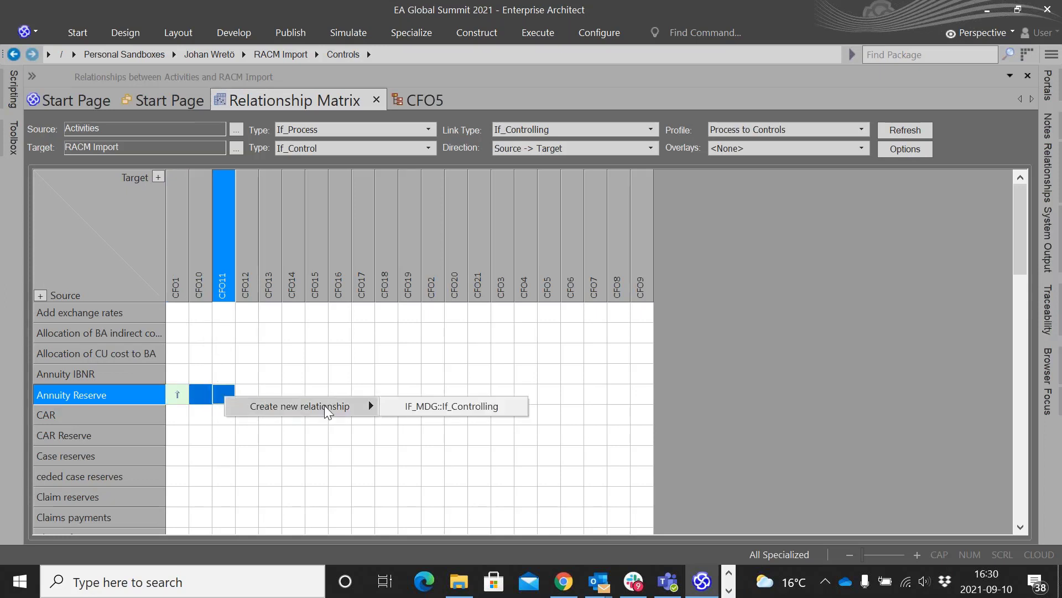
left_click(434, 408)
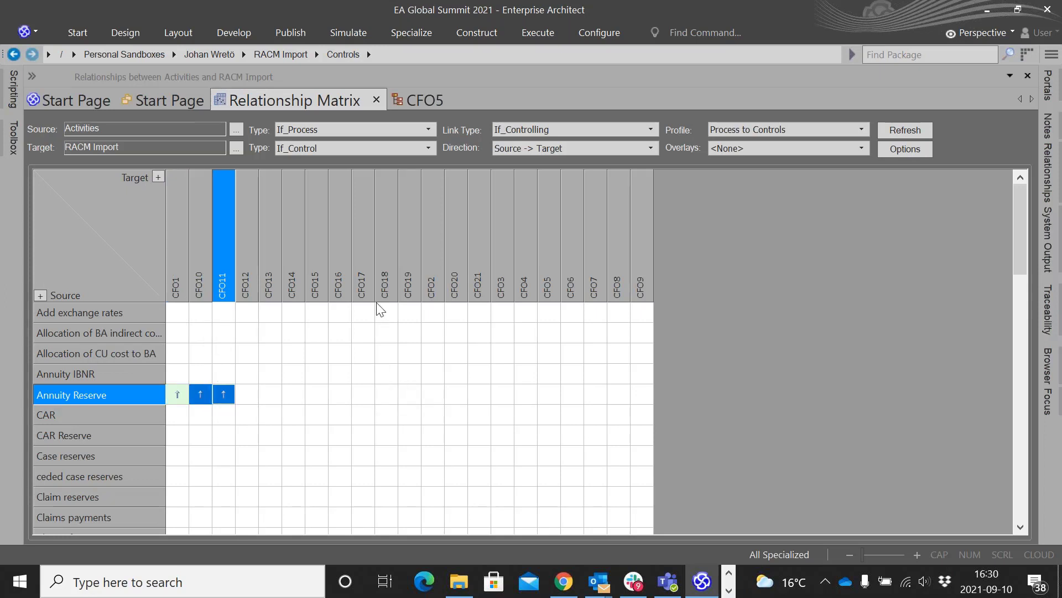
Create If_Controlling relationships from Annuity Reserve to control CFO2 and to controls CFO3 through CFO9
left_click(434, 395)
right_click(435, 394)
mouse_move(459, 403)
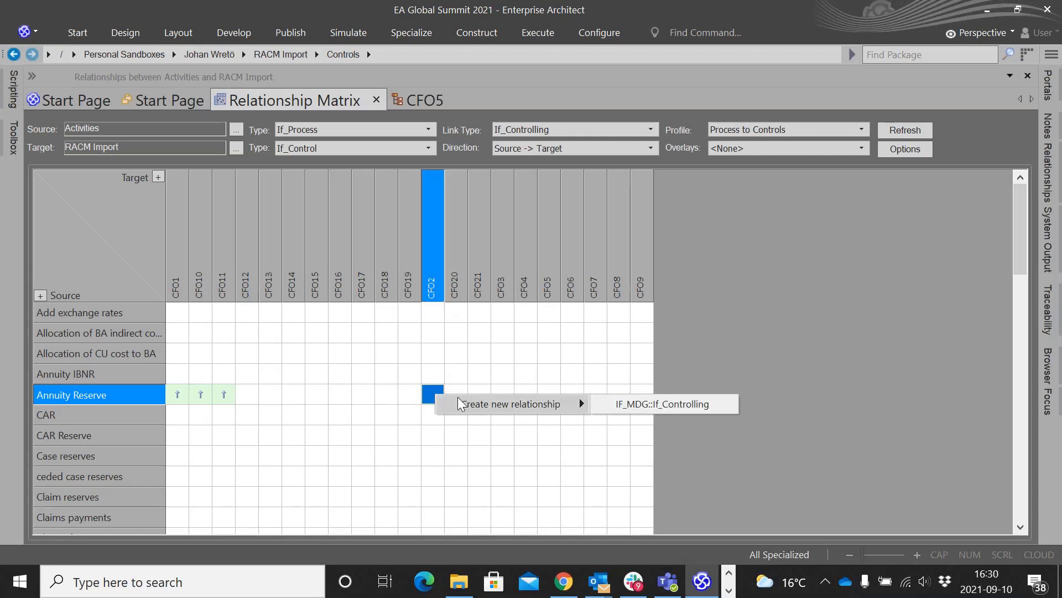
left_click(636, 407)
left_click_drag(503, 393, 645, 400)
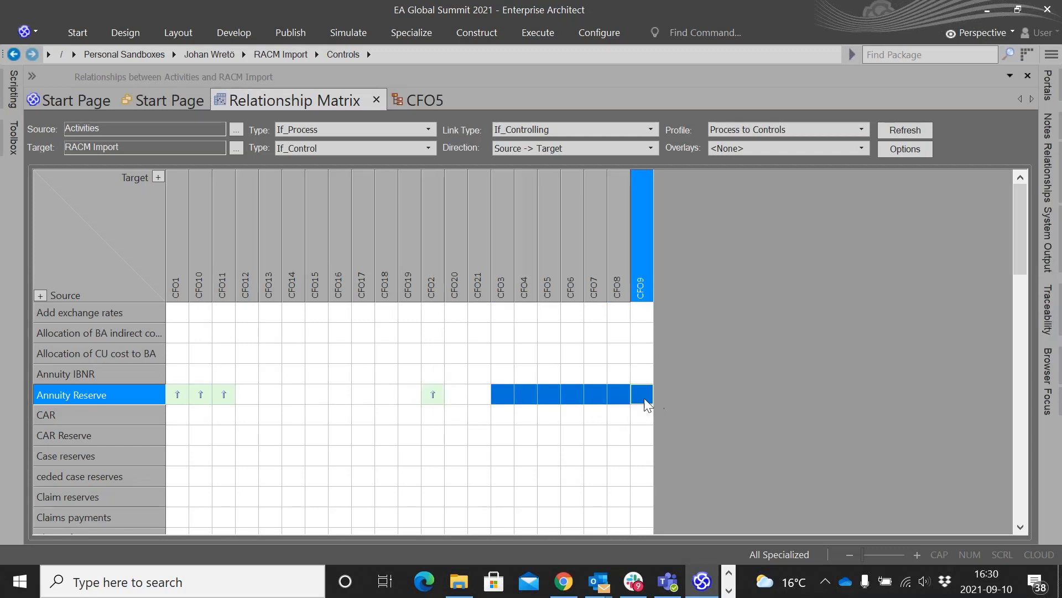
right_click(606, 396)
mouse_move(666, 406)
left_click(780, 407)
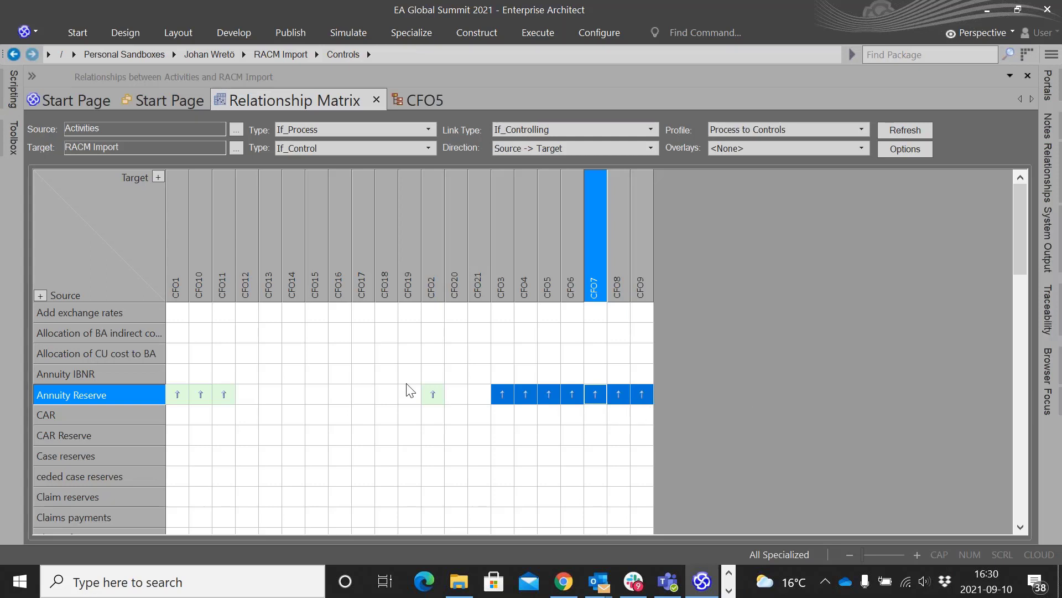
left_click(337, 398)
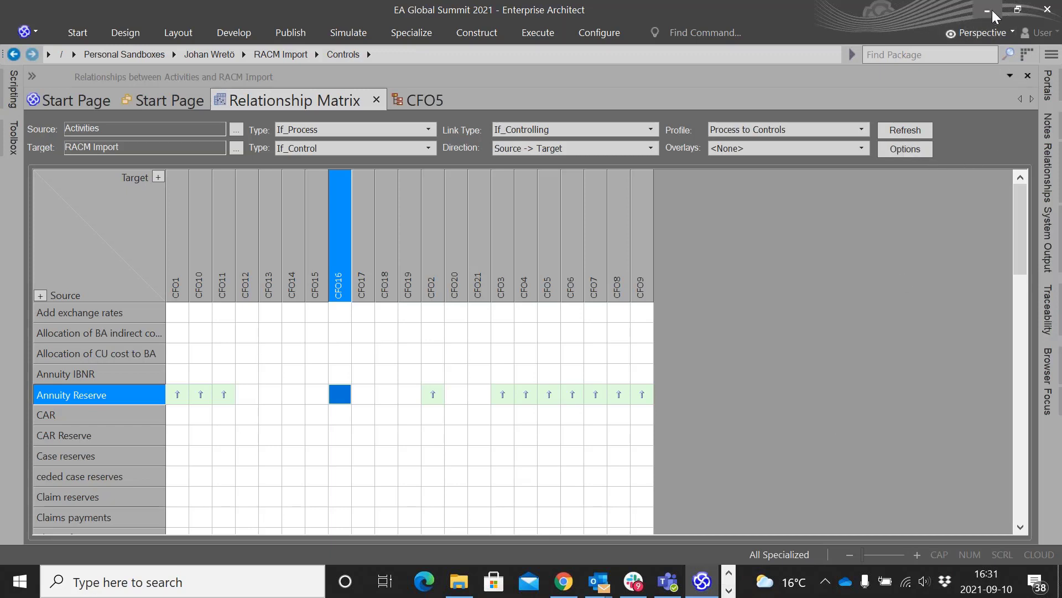
Insert the related Annuity Reserve process into the CFO5 diagram and place it directly above the CFO5 control
left_click(432, 105)
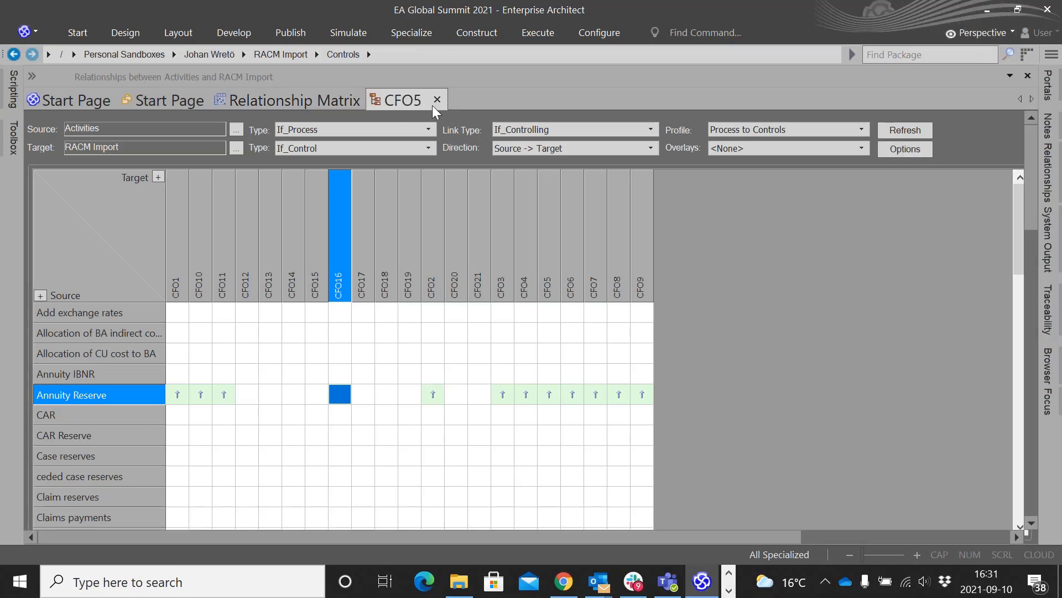
right_click(263, 287)
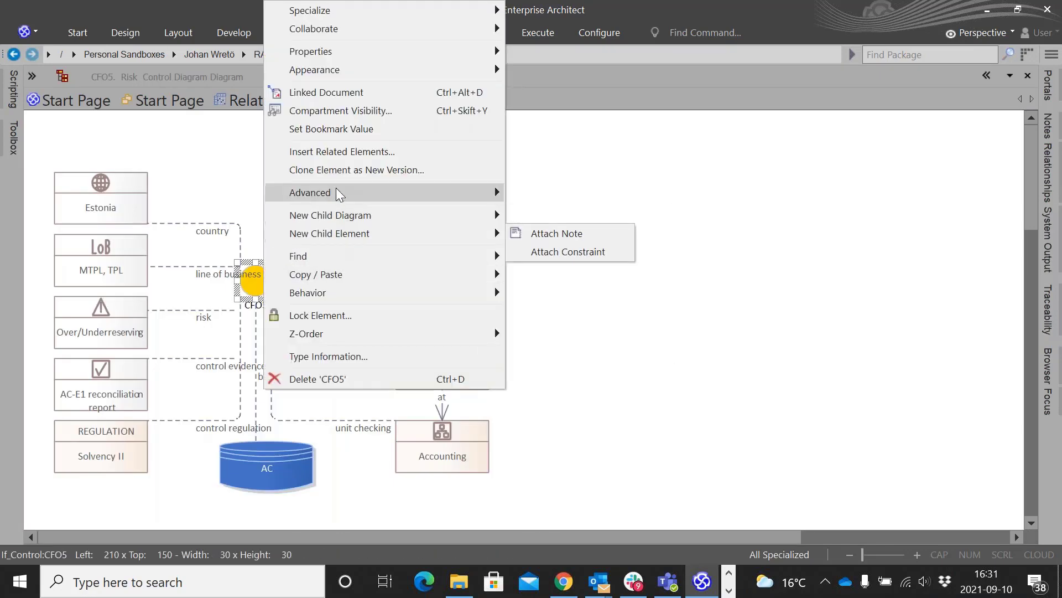
left_click(471, 151)
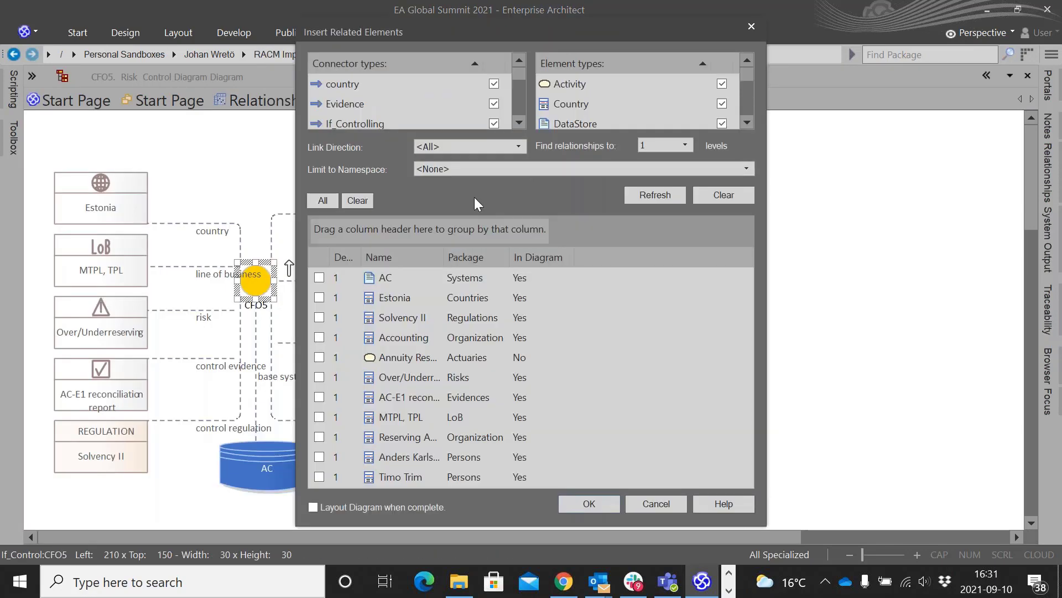
left_click(320, 357)
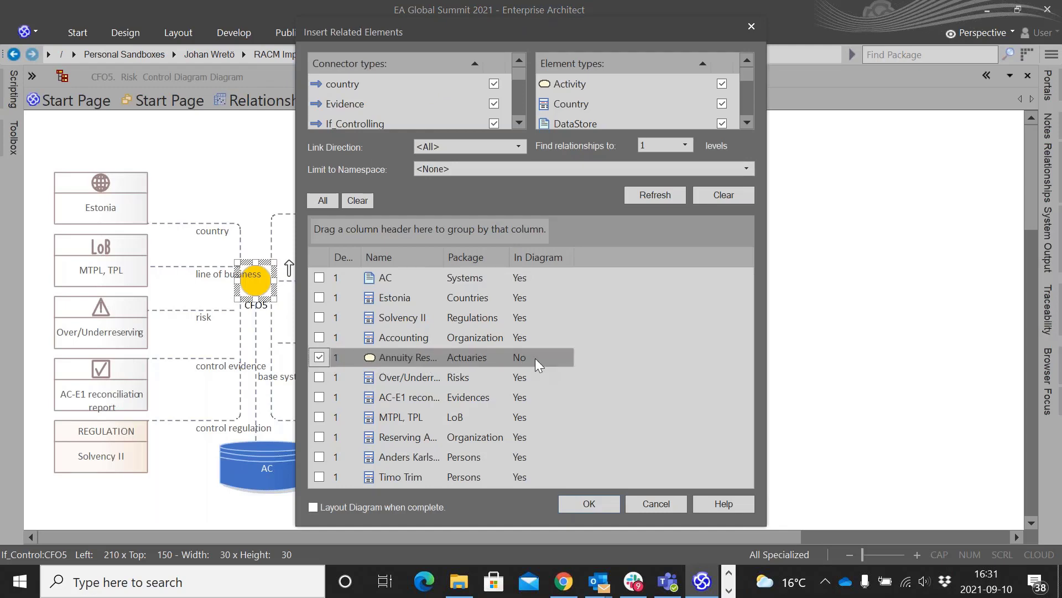
left_click(606, 501)
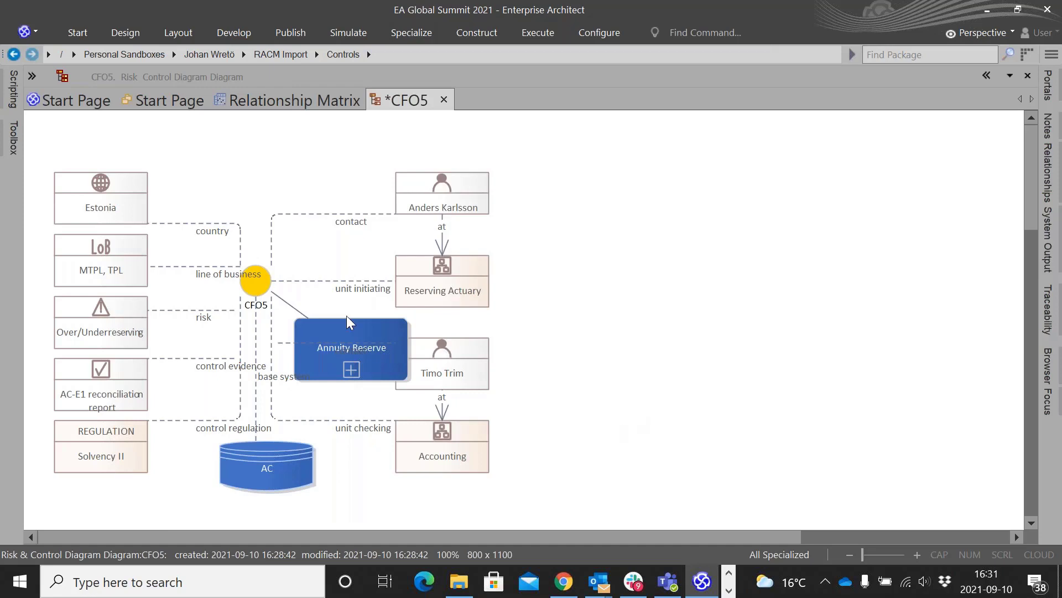
left_click_drag(353, 328, 256, 129)
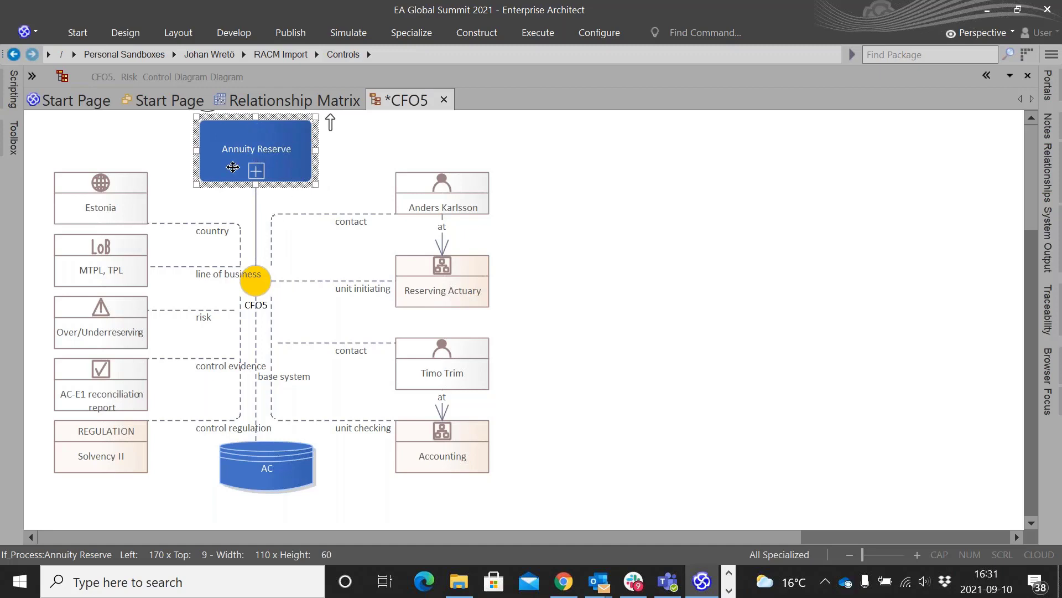
left_click(338, 161)
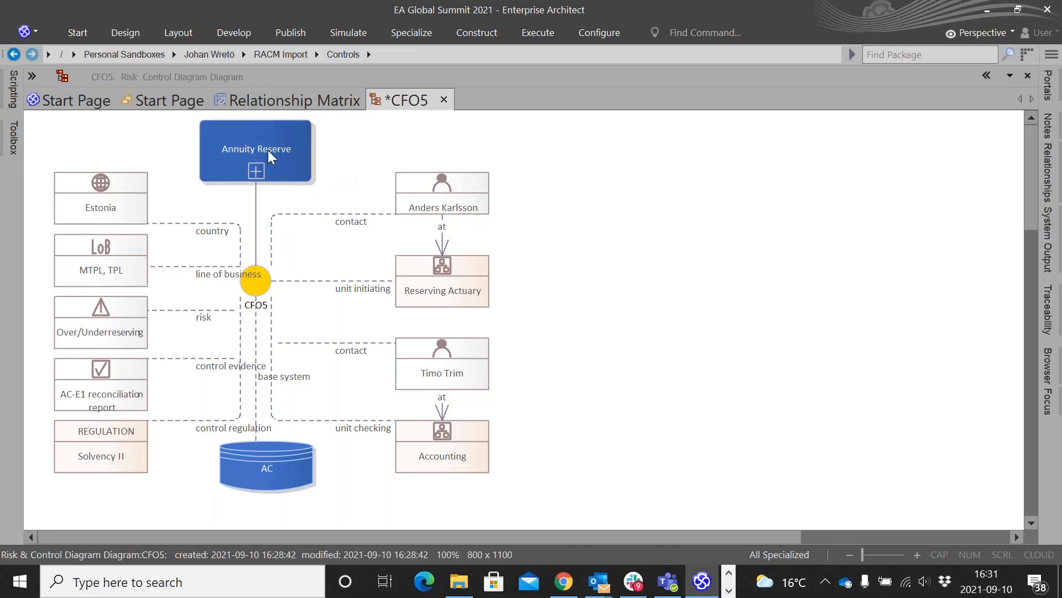
Find Annuity Reserve in all diagrams, open the Process Map and look into the process's sub-activity diagram
right_click(268, 151)
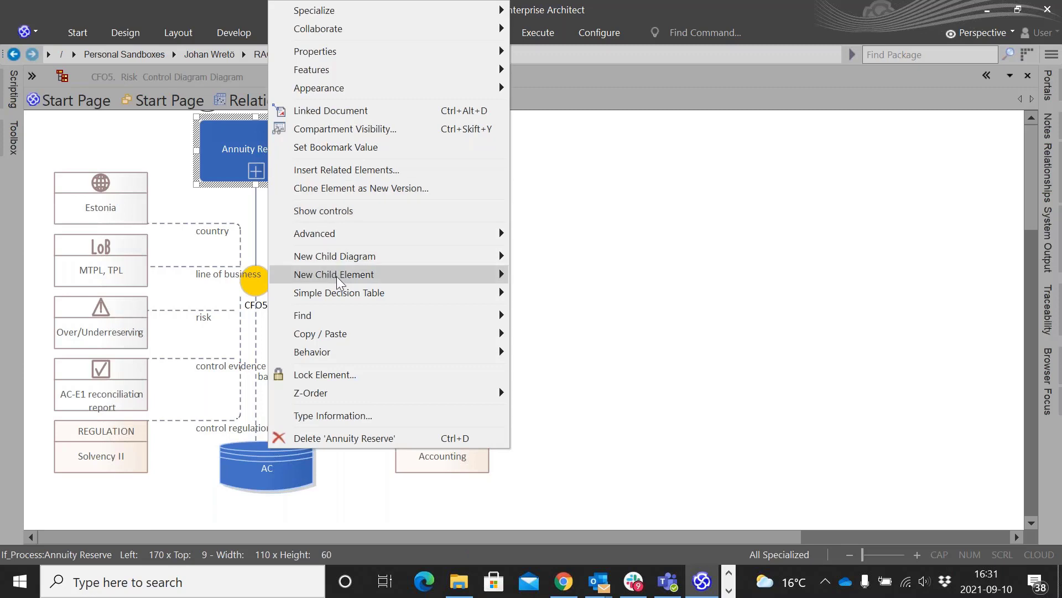
mouse_move(358, 320)
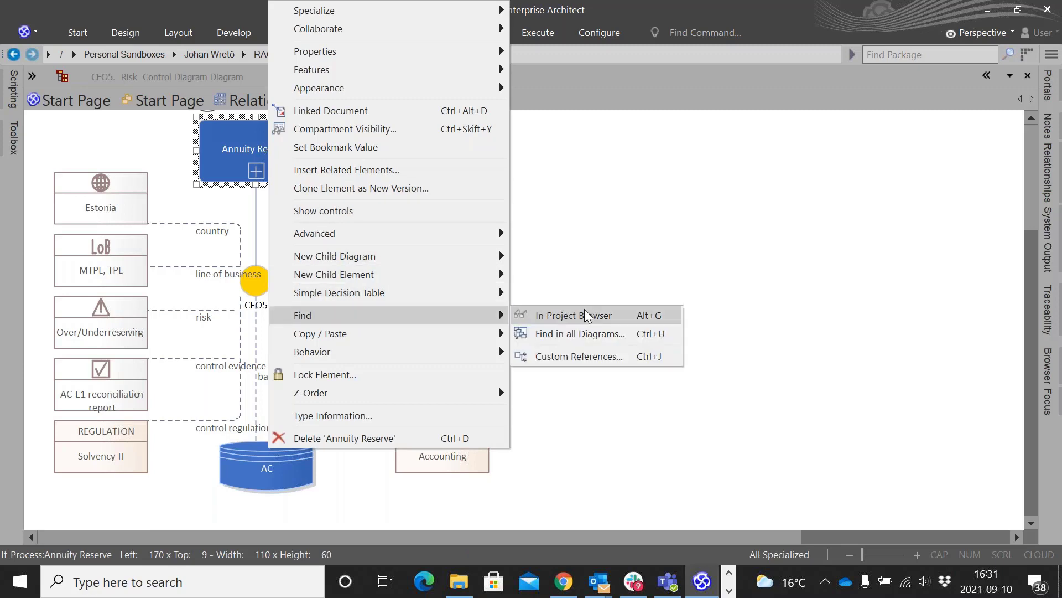
left_click(608, 344)
double_click(500, 161)
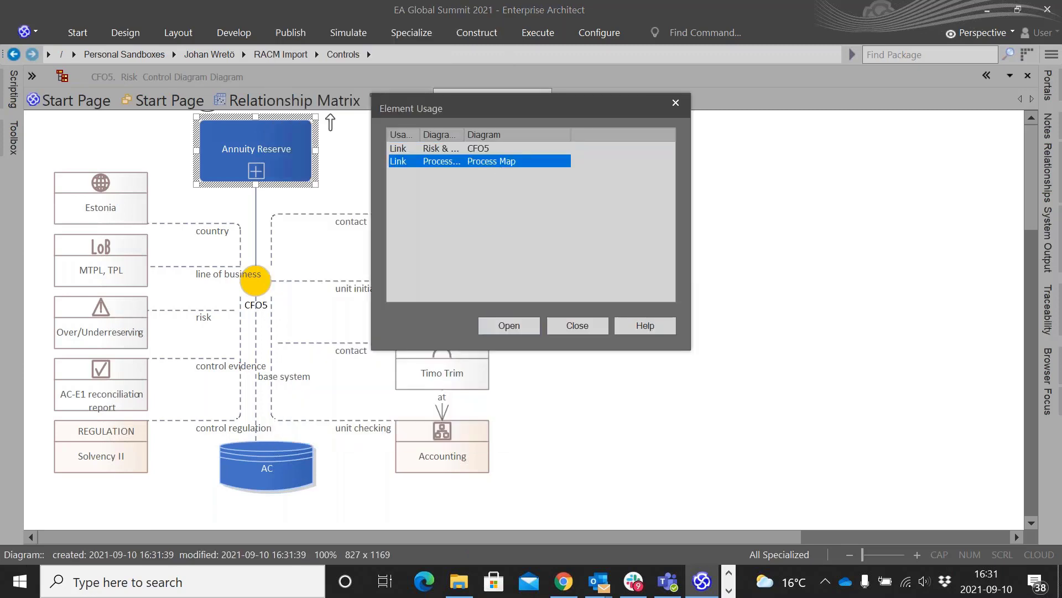
left_click(576, 326)
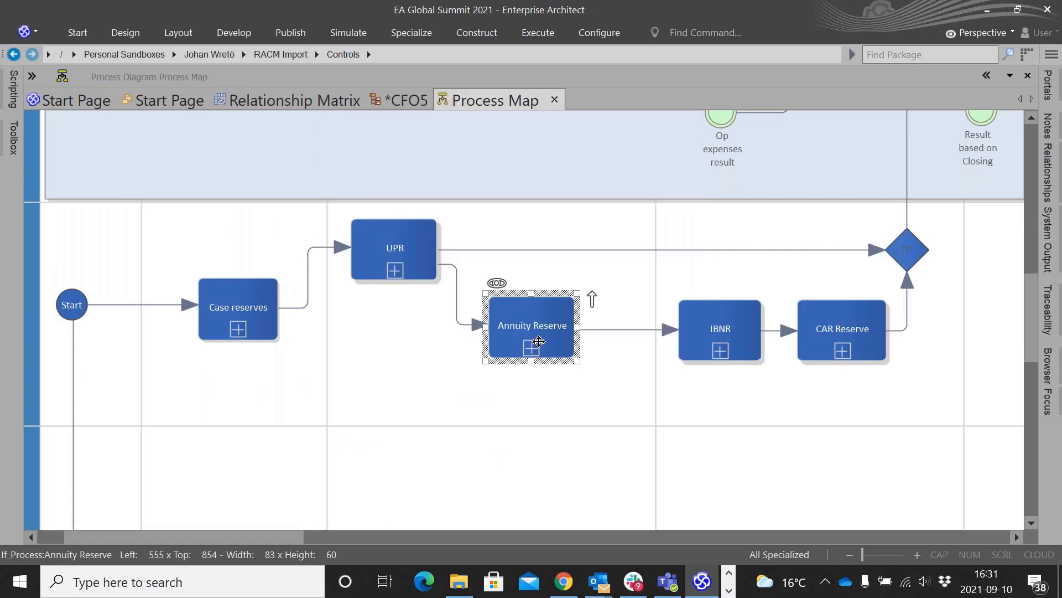
double_click(538, 341)
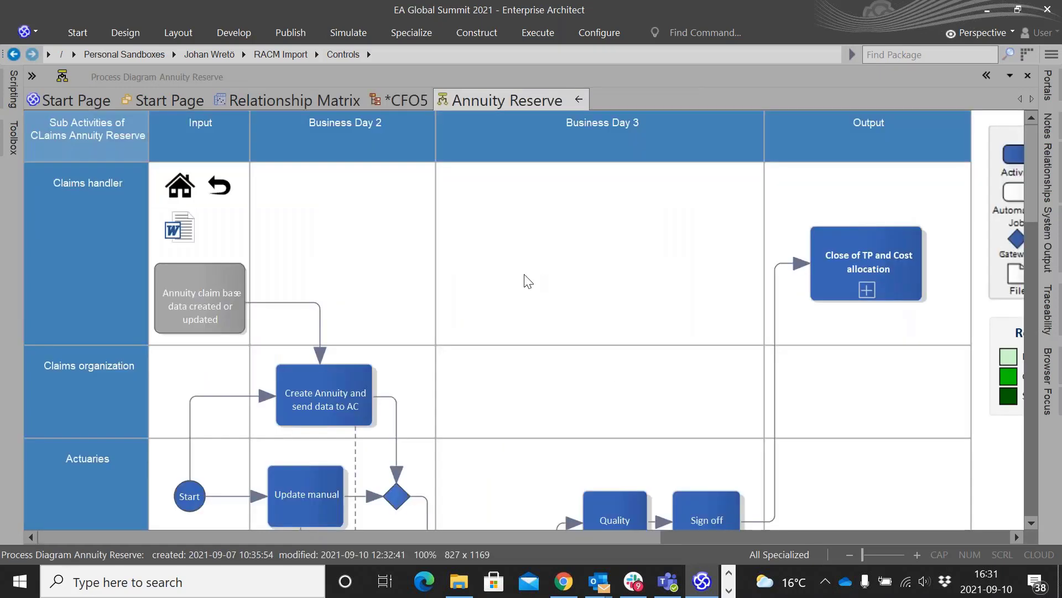
left_click(579, 100)
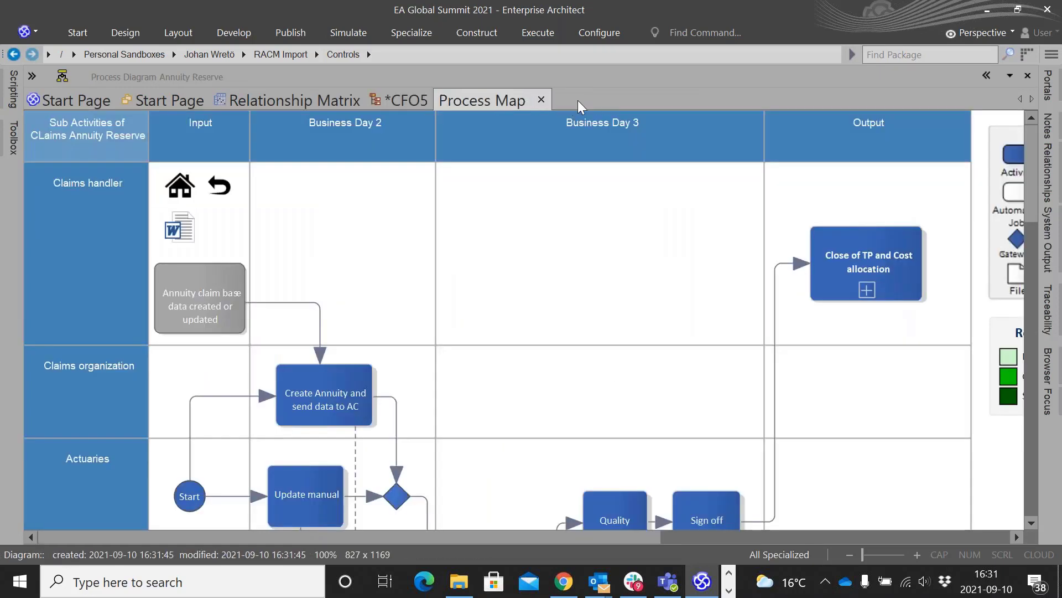
Return to the CFO5 diagram and look at the imported country element All in the RACM Import package's Countries folder
left_click(413, 100)
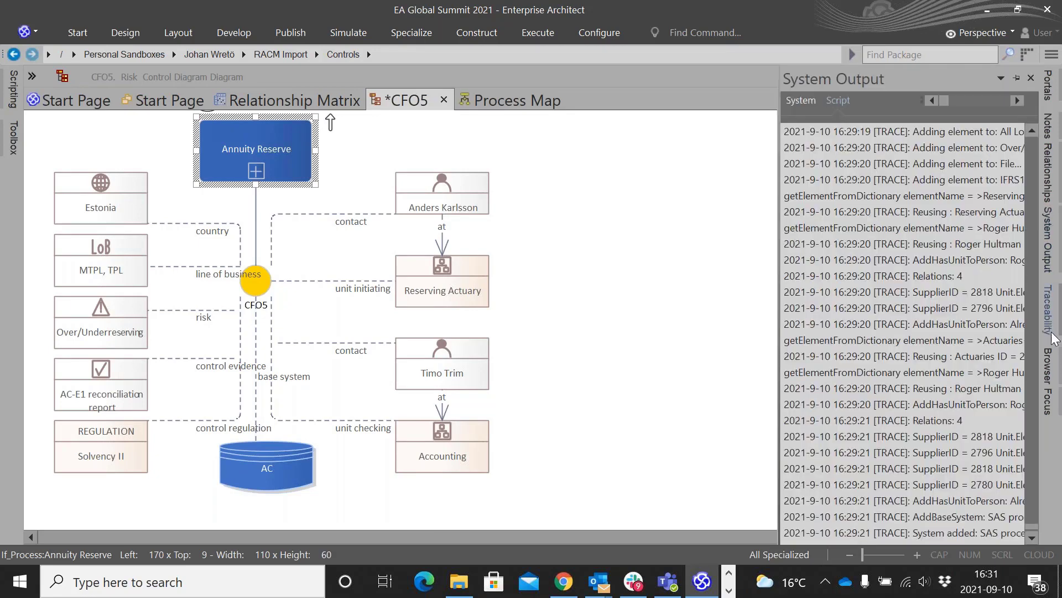
mouse_move(1051, 365)
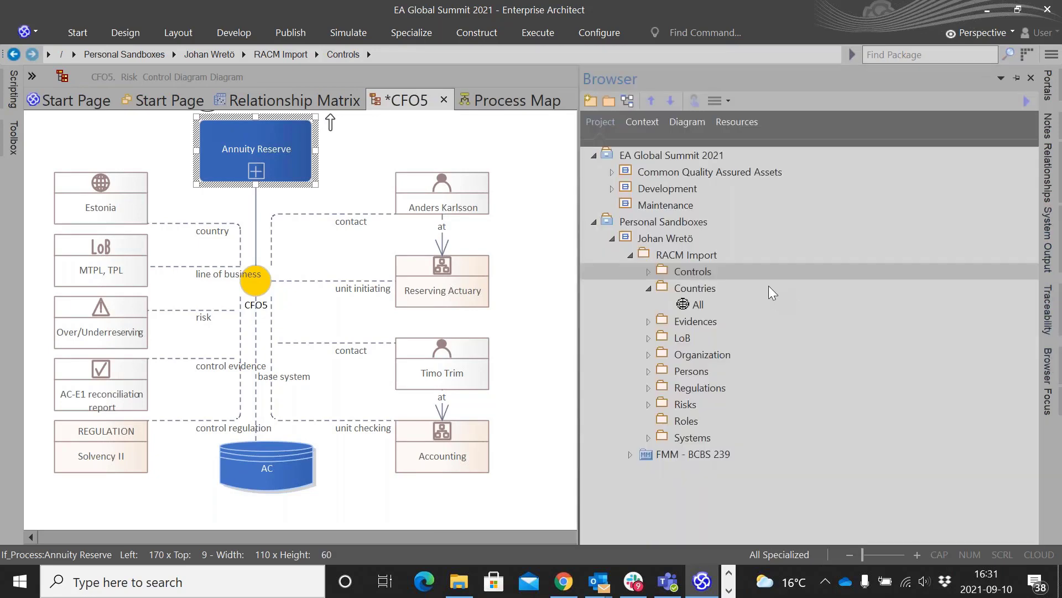
left_click(695, 306)
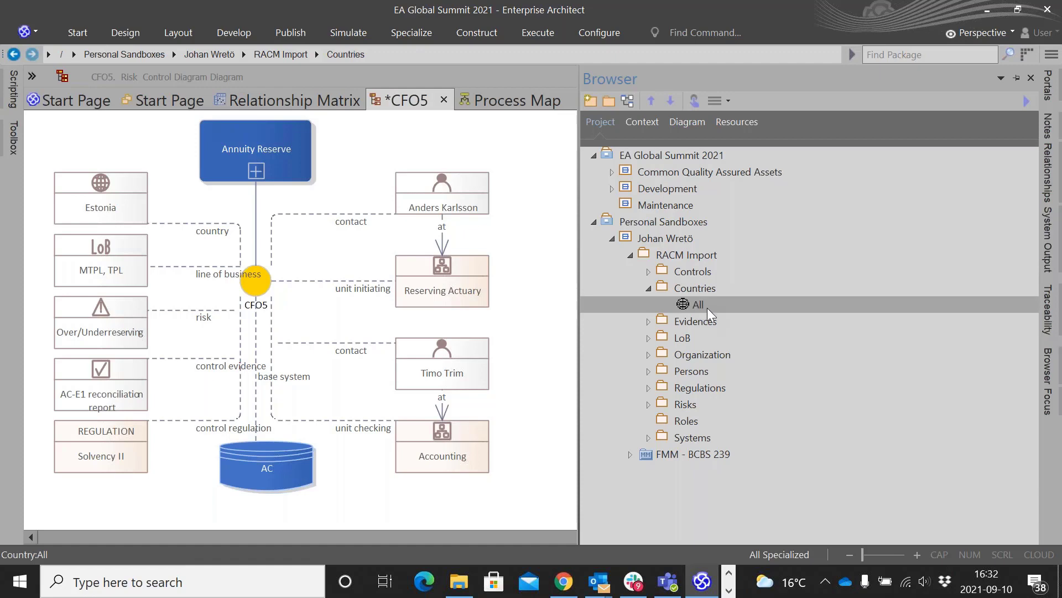
left_click(723, 307)
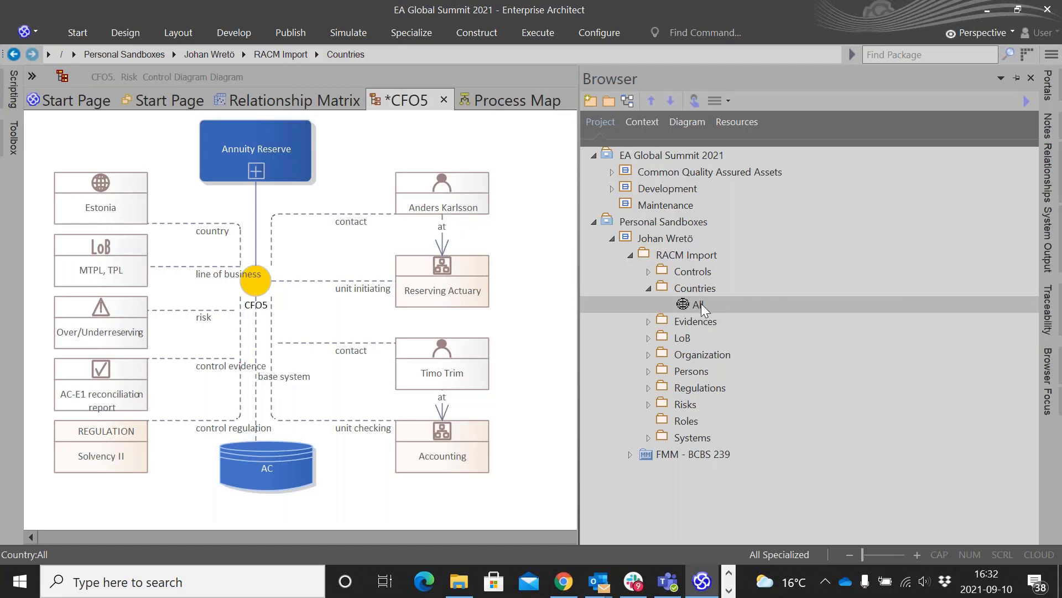
Examine the shared country elements from Denmark to Sweden in the Countries package of 00 Common Business Assets under Business Architecture
left_click(612, 172)
left_click(629, 206)
left_click(649, 222)
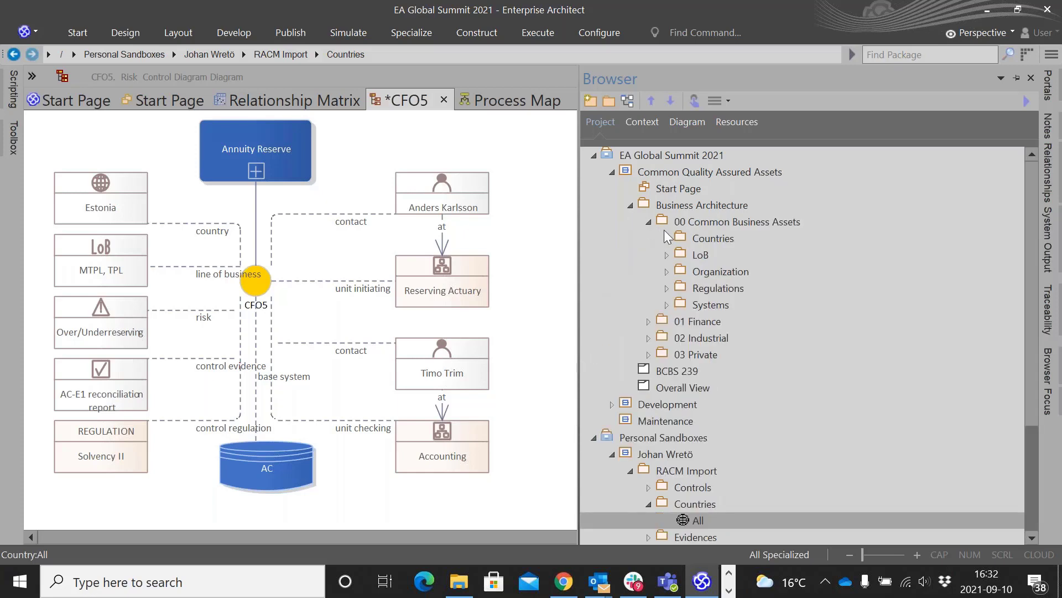
left_click(666, 238)
left_click(718, 269)
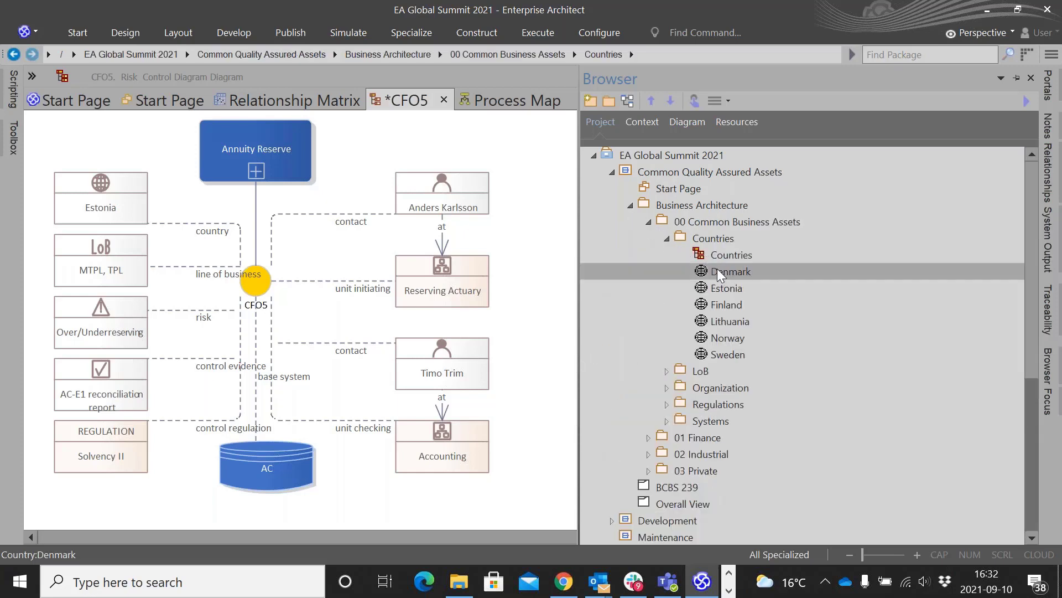
left_click(726, 285)
left_click(732, 301)
left_click(738, 323)
left_click(736, 337)
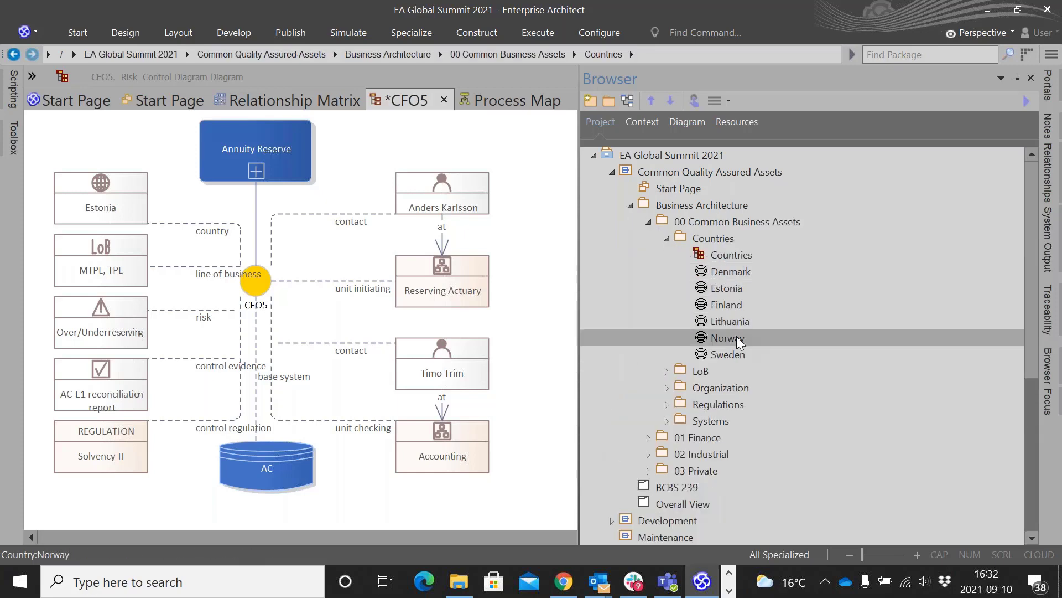
left_click(736, 353)
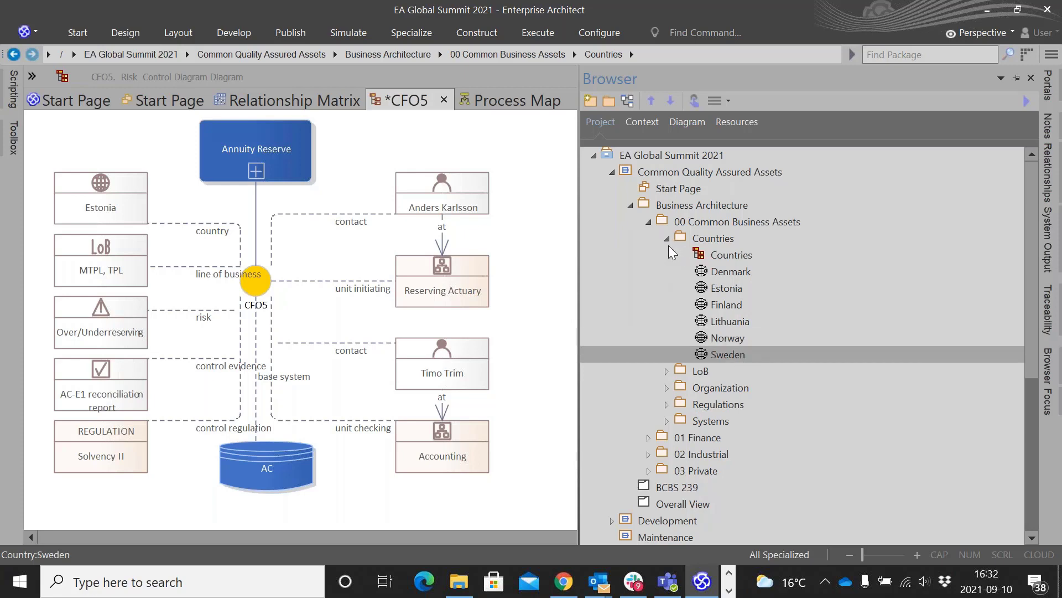
Go back to the imported country All in RACM Import and look through the neighbouring Evidences package
scroll(714, 371, "down", 5)
left_click(689, 376)
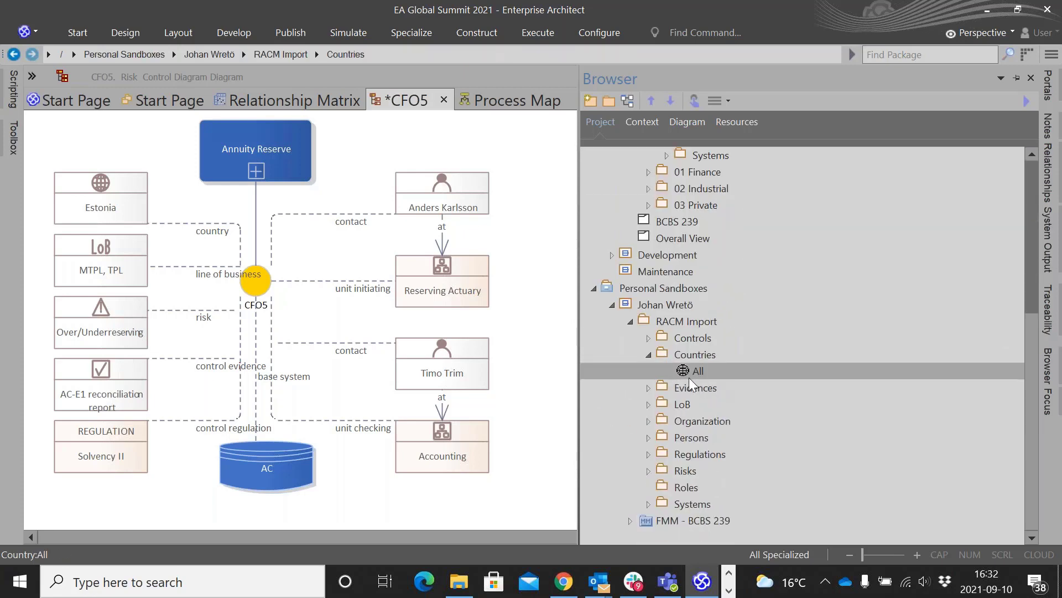
left_click(649, 388)
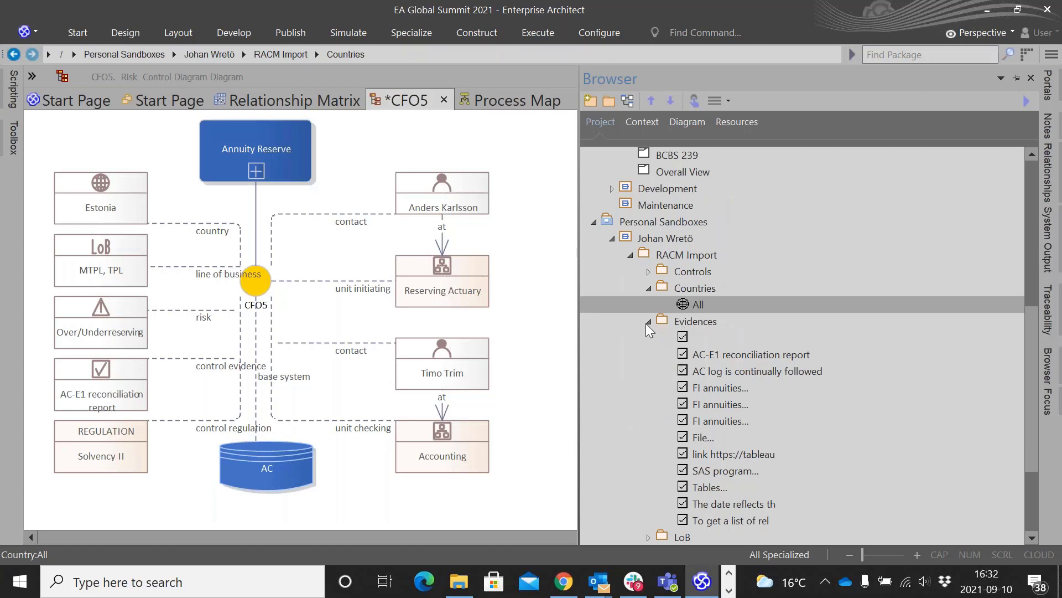
left_click(647, 322)
Look through the imported lines of business in the LoB package, from All LoBs to PROPERTY, LIABILITY, MAT
left_click(646, 404)
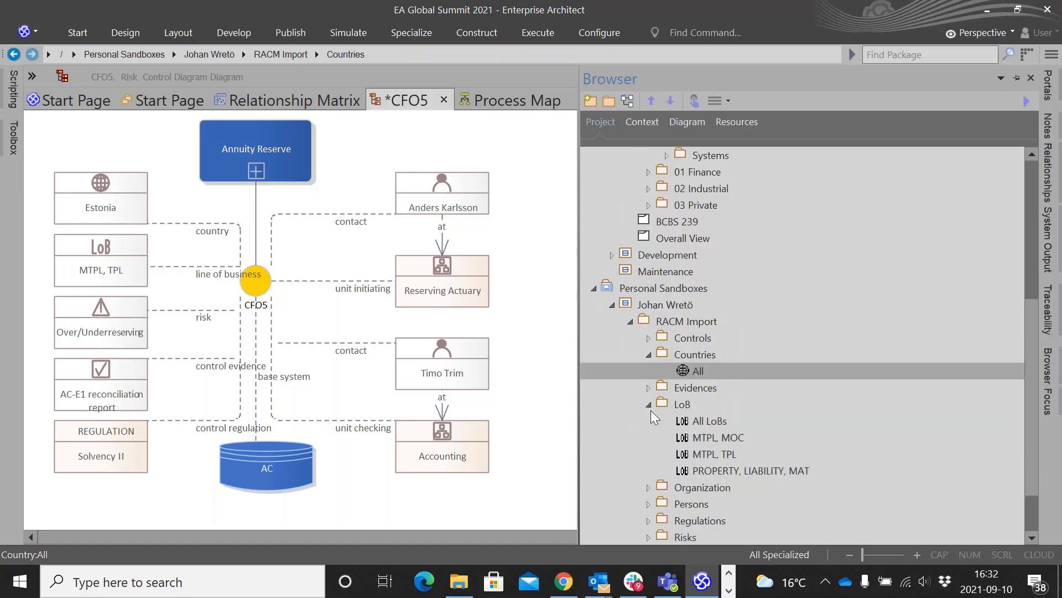
left_click(702, 422)
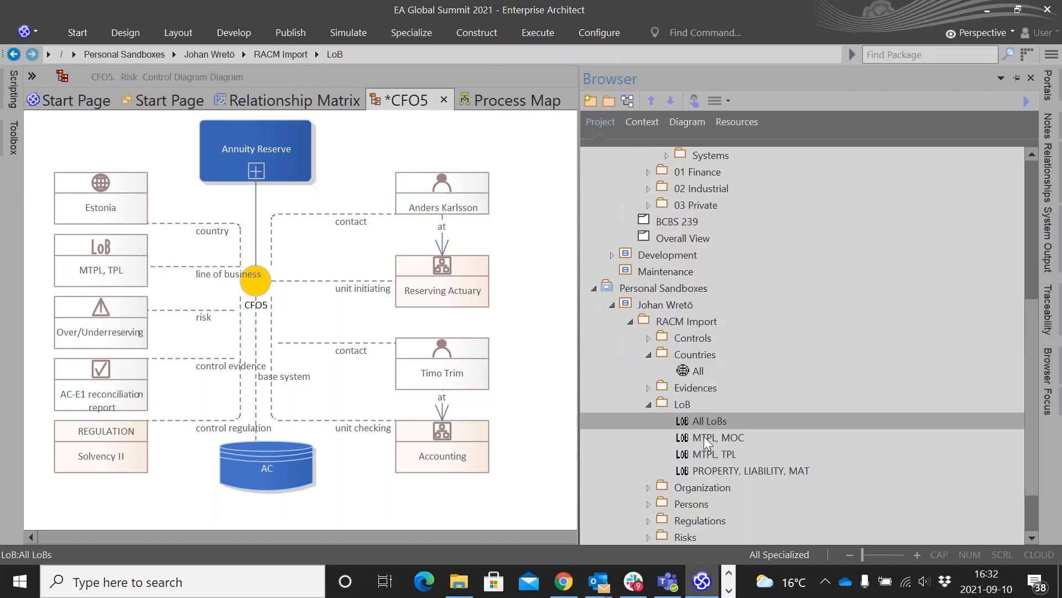
left_click(704, 437)
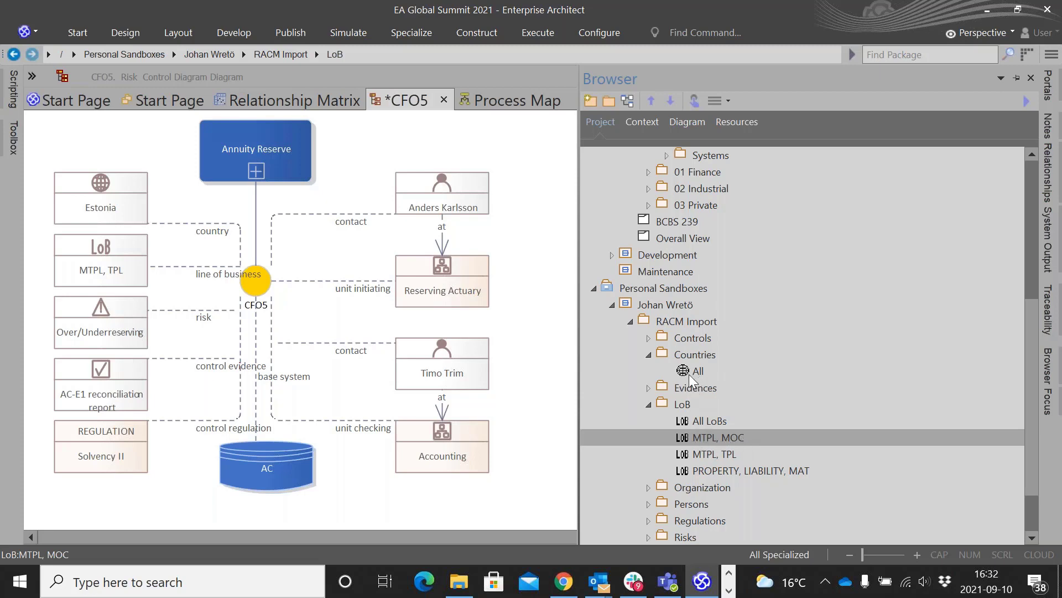
left_click(699, 455)
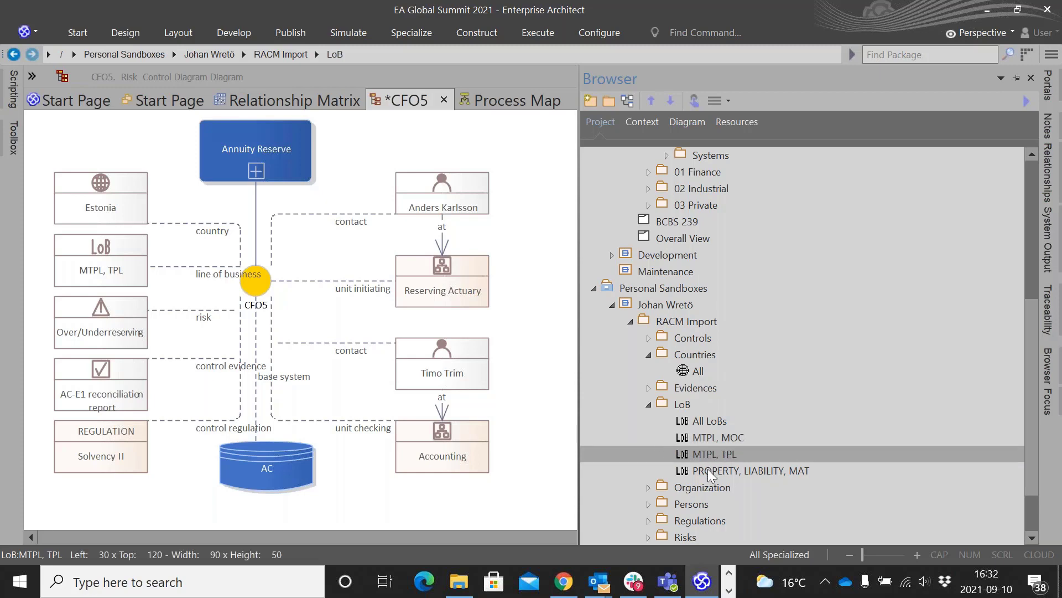
left_click(708, 472)
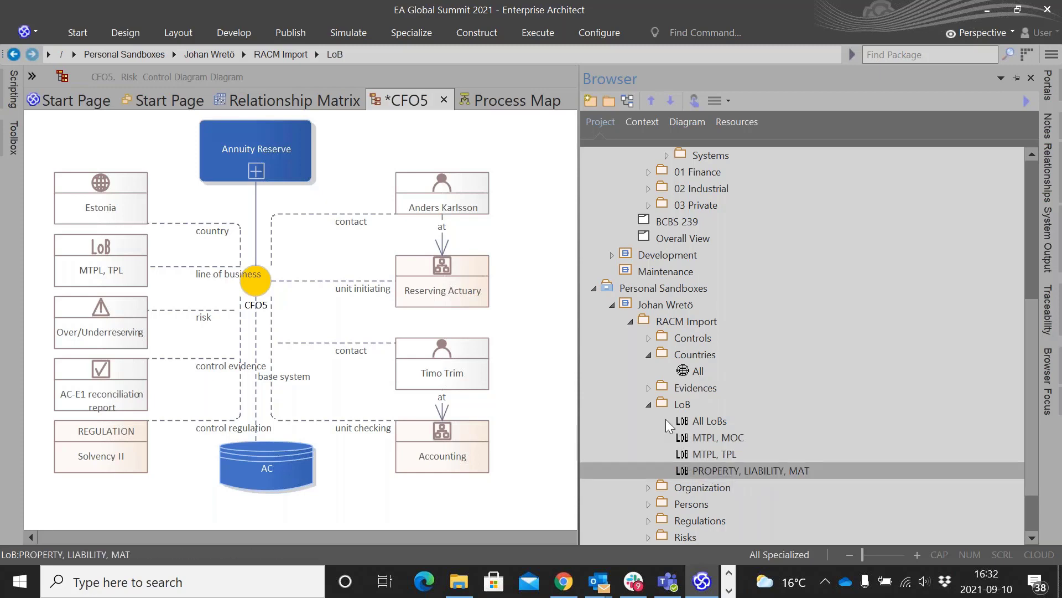
left_click(649, 404)
Look through the imported units in the Organization package and the imported people in the Persons package
left_click(649, 421)
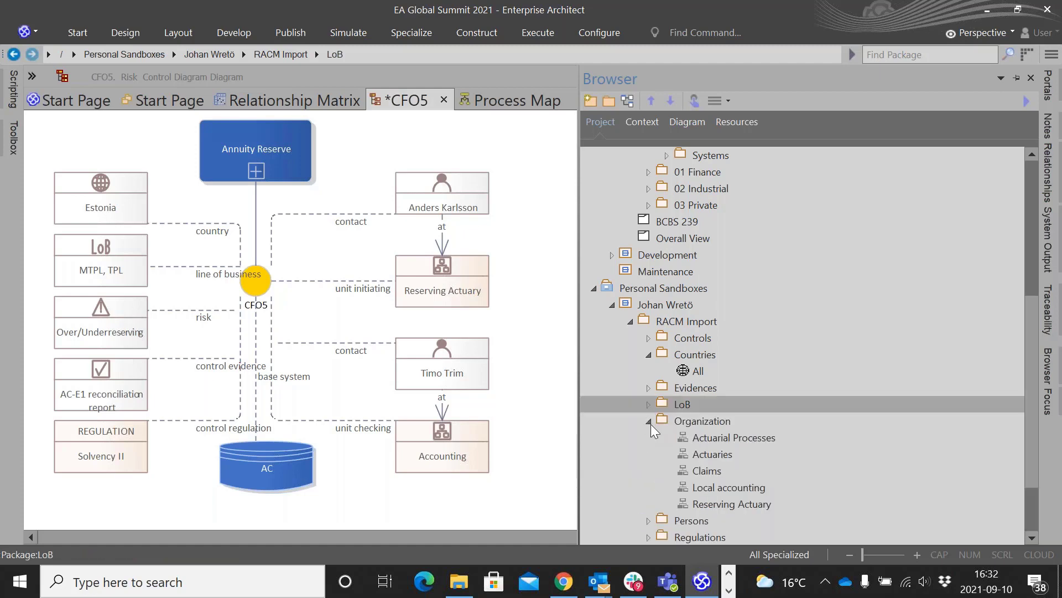
left_click(649, 420)
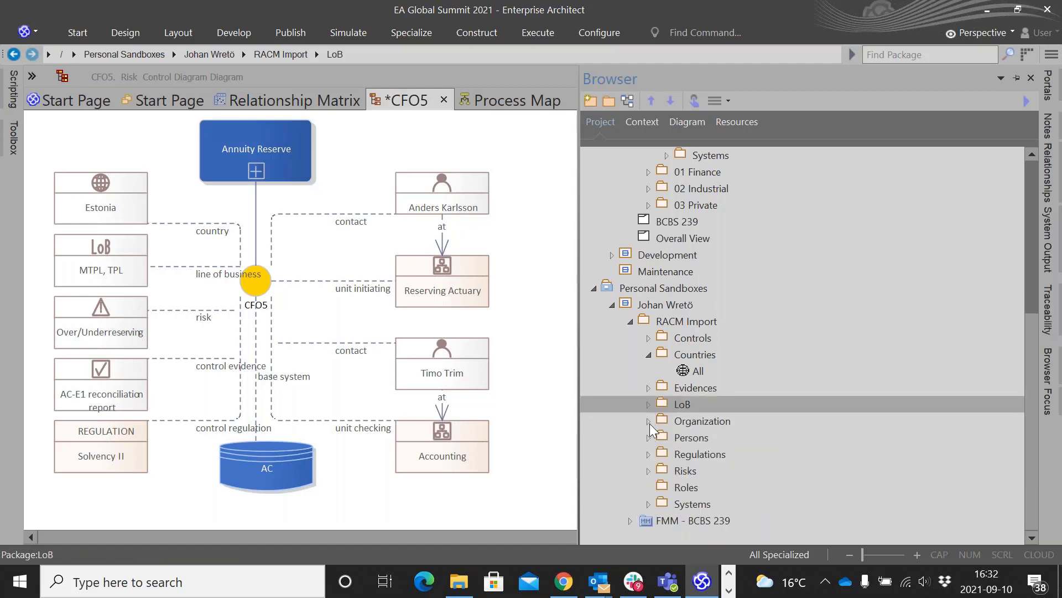
left_click(649, 437)
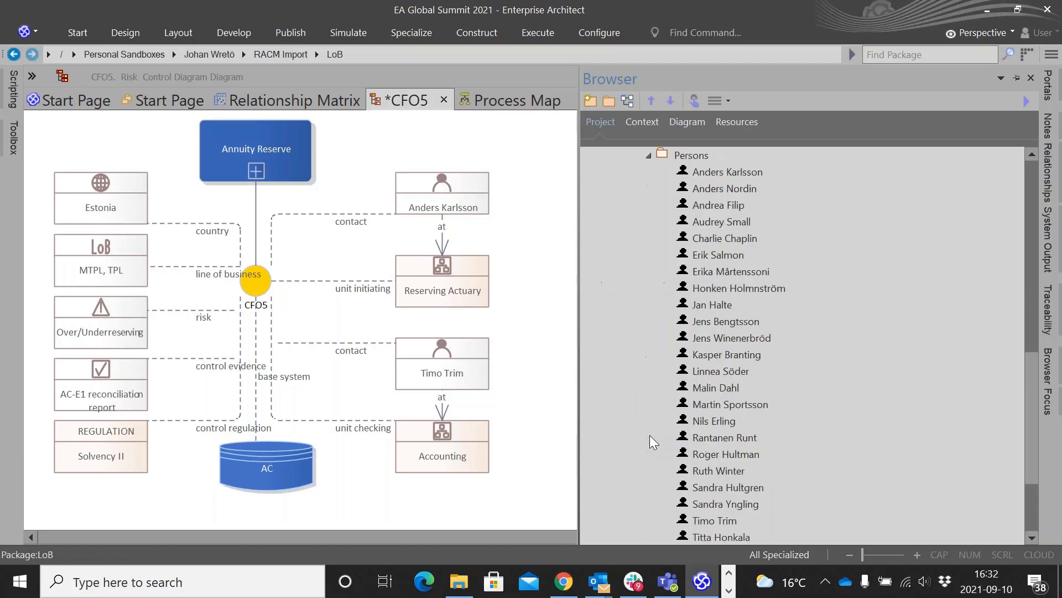
left_click(649, 157)
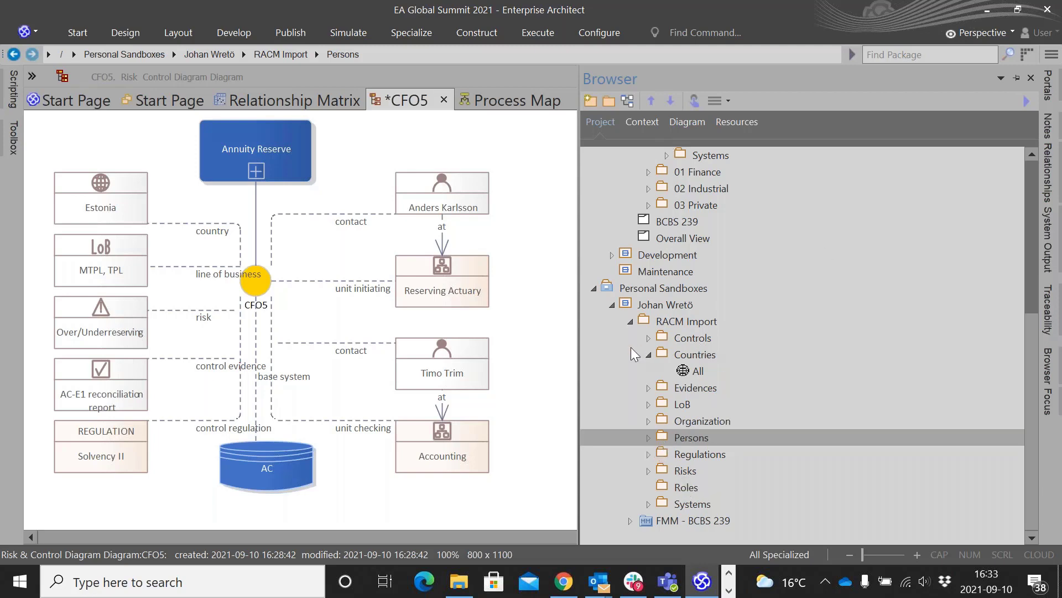
Collapse the Countries package and the whole RACM Import package, and return to the full CFO5 diagram
left_click(648, 354)
left_click(673, 336)
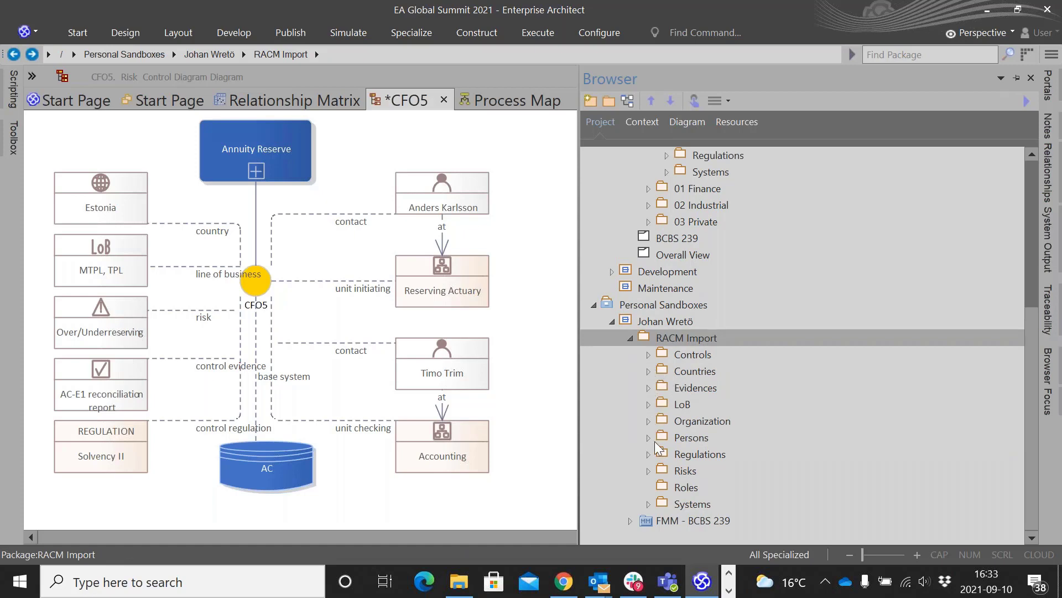
left_click(630, 336)
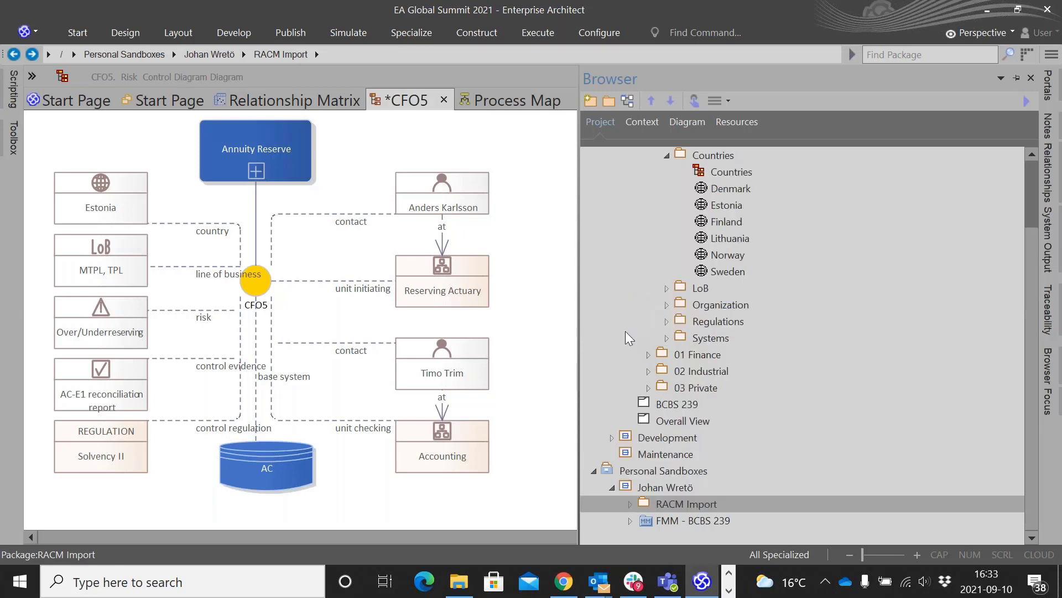
left_click(523, 266)
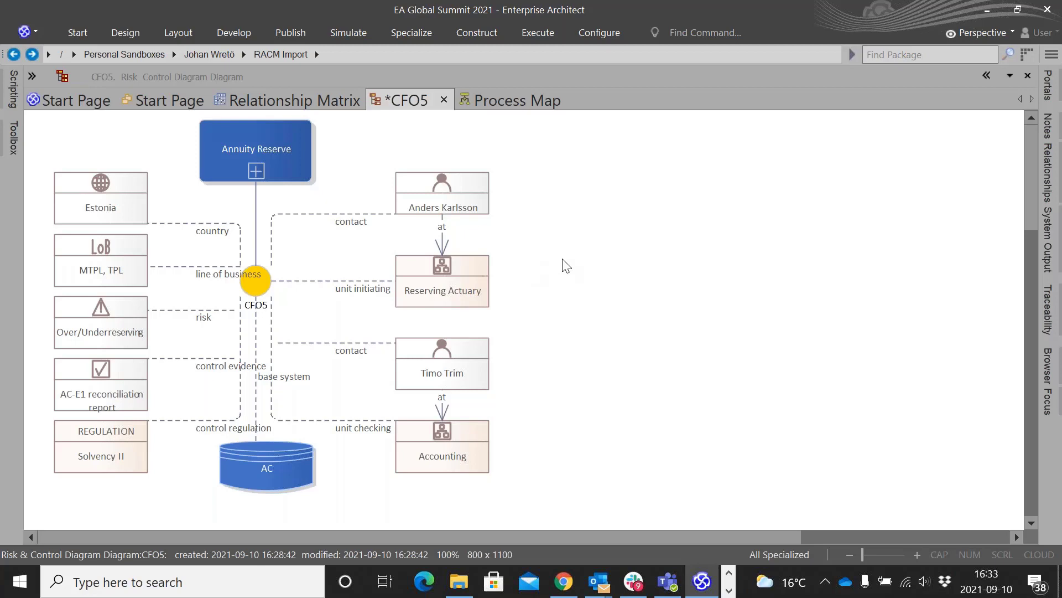
Reopen the Process Map diagram and look over its Controlling, Actuaries and Local Accounting lanes
left_click(515, 99)
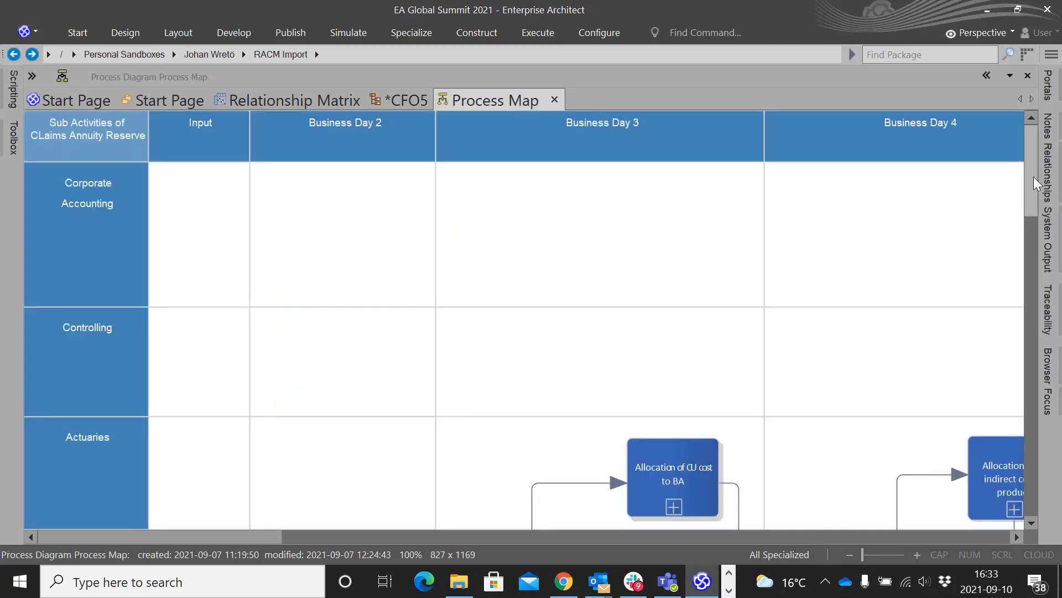
left_click_drag(1034, 177, 1034, 212)
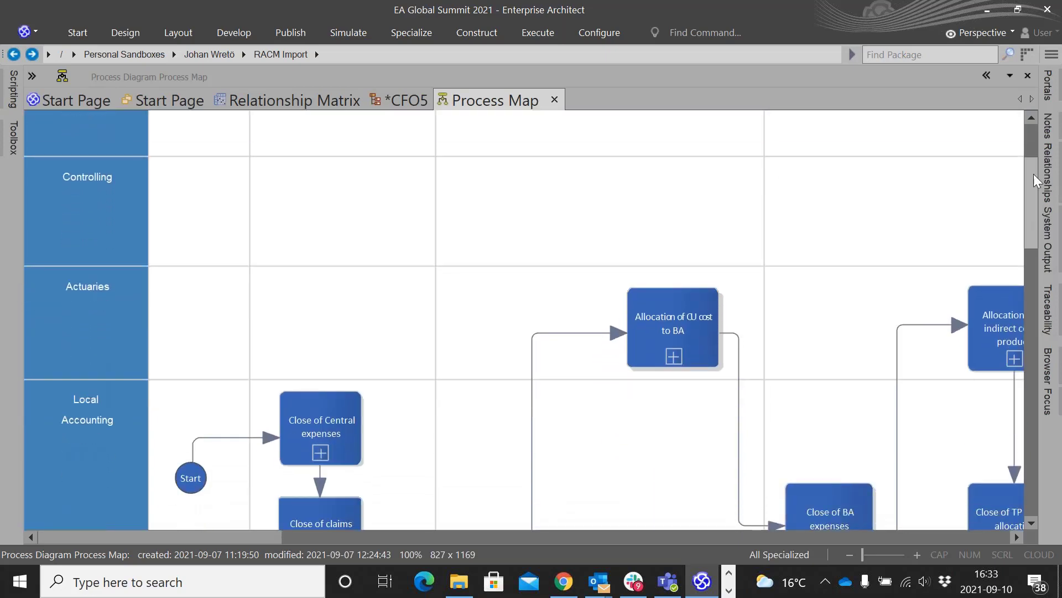